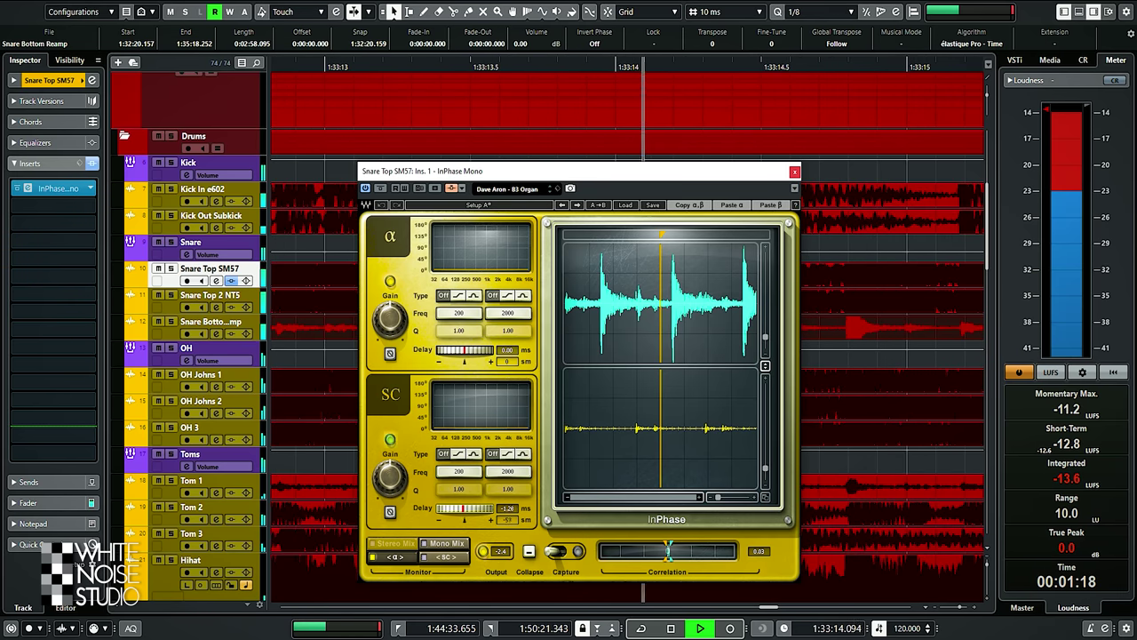
Close the InPhase window, zoom out to about three minutes, and select Snare Bottom Reamp
left_click(795, 171)
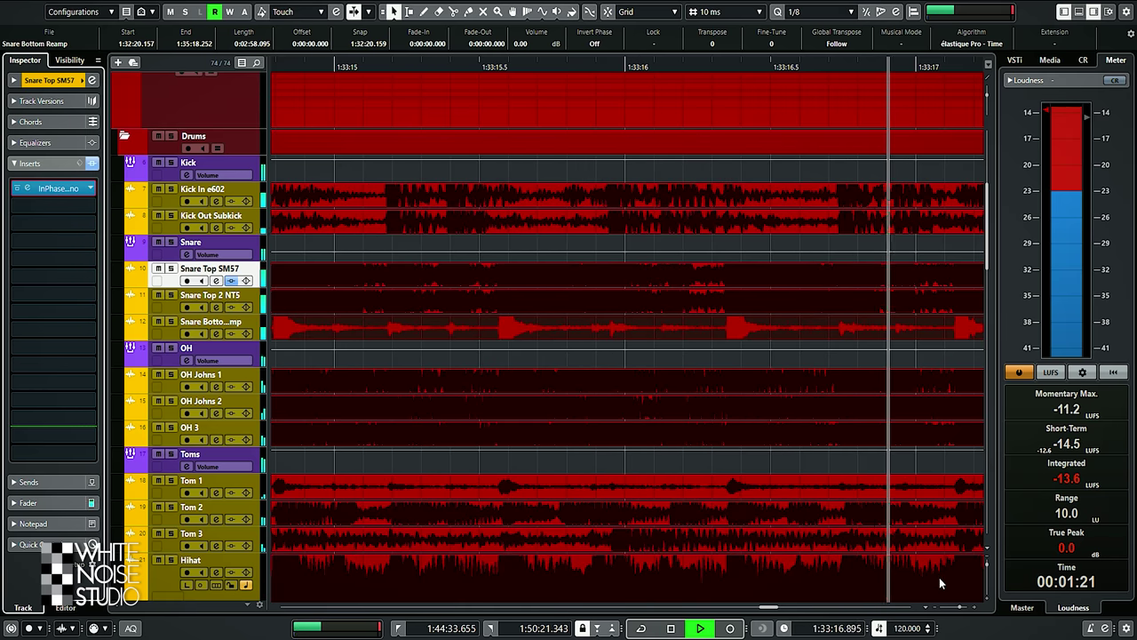
left_click_drag(946, 606, 951, 605)
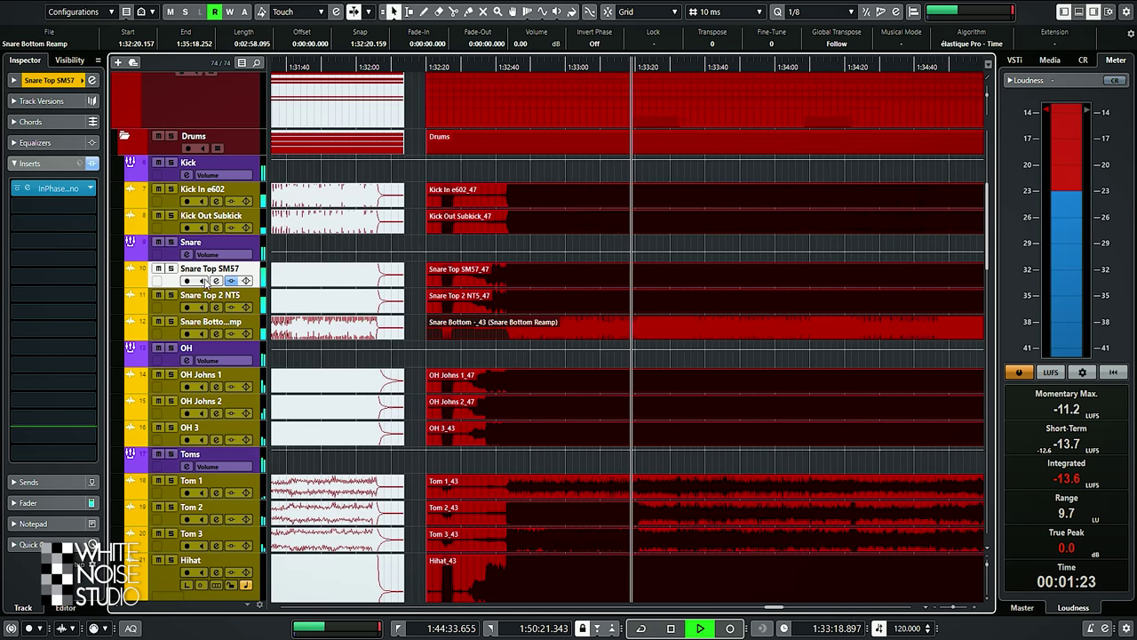
left_click(175, 335)
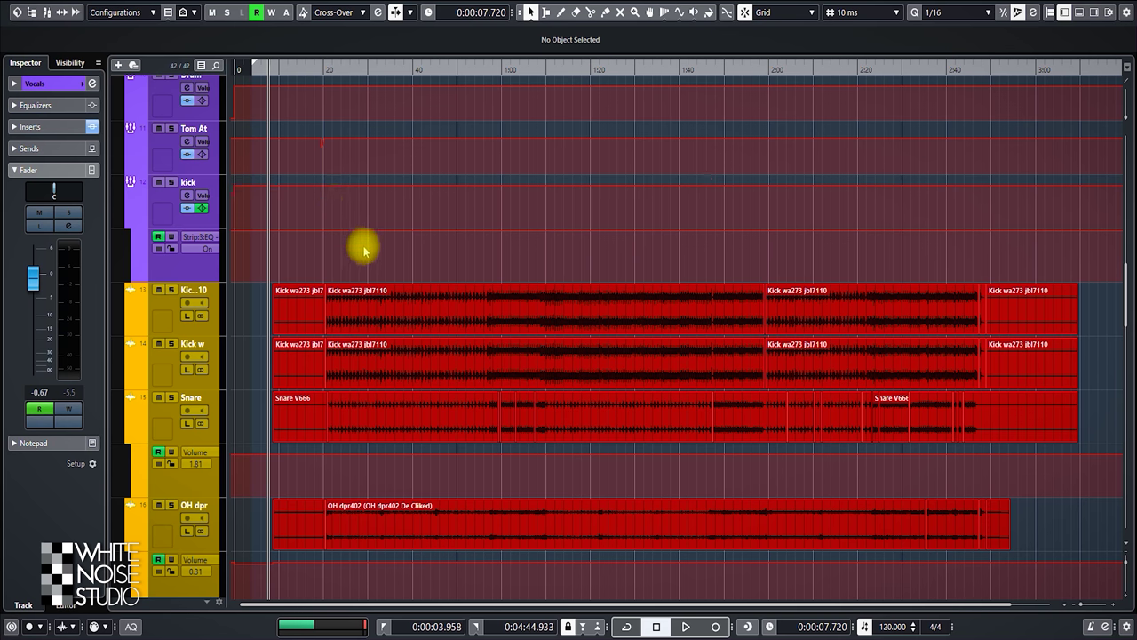
Solo the Drums folder and start drum playback
scroll(171, 211, "up", 5)
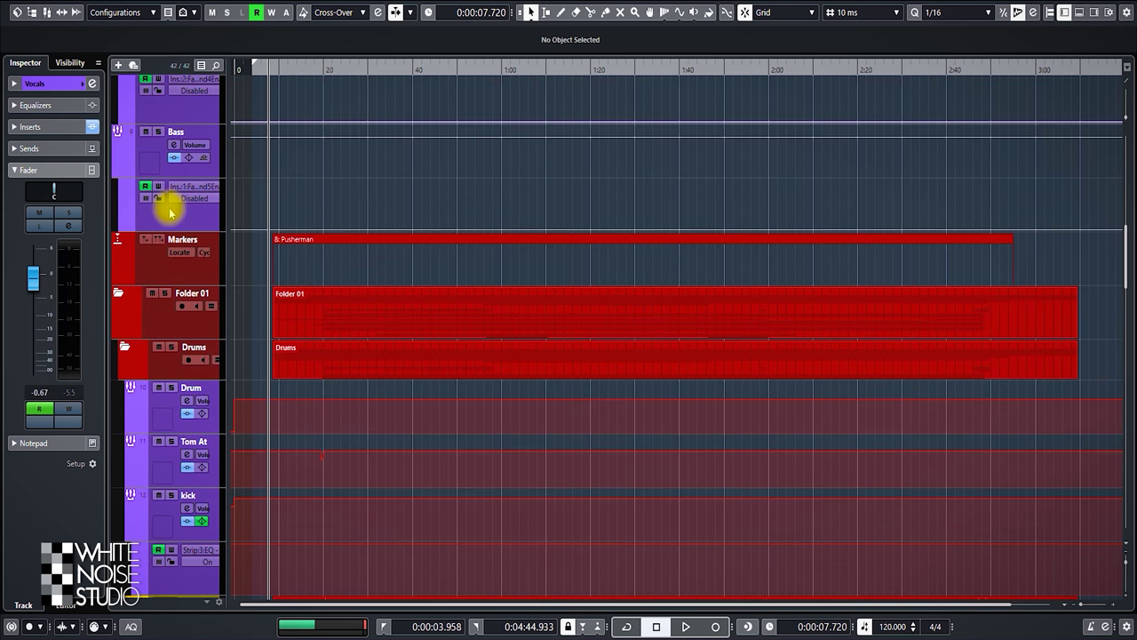
left_click(171, 347)
key("space")
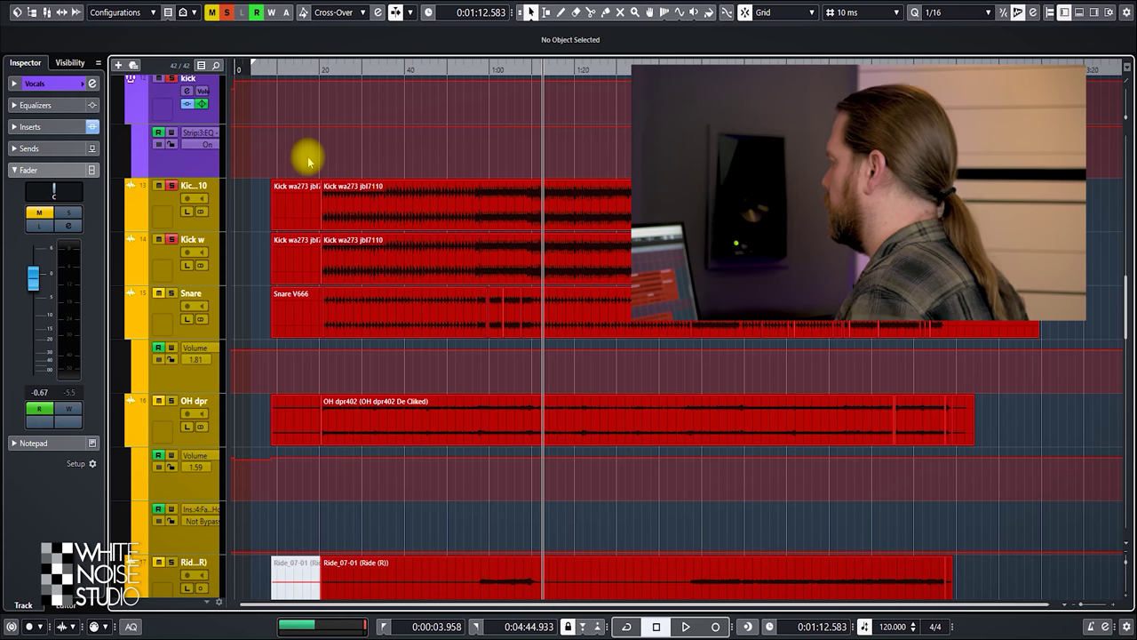
Show the Kick w track's insert chain, then stop playback
left_click(174, 245)
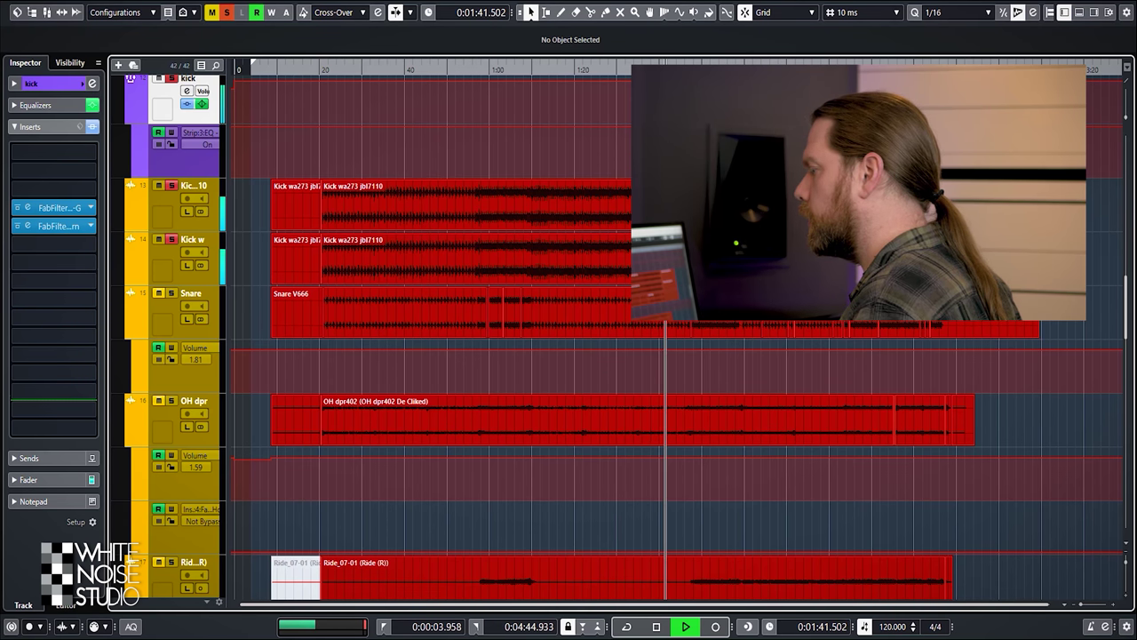
key("space")
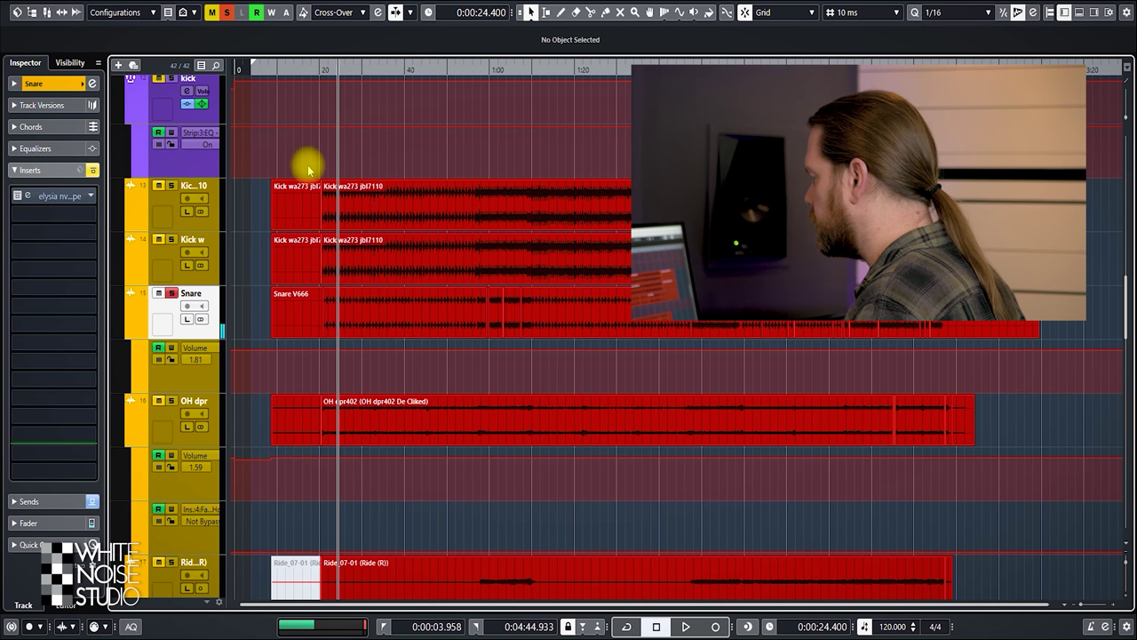
Restart playback and switch the snare's elysia nvelope plugin from bypassed to active
key("space")
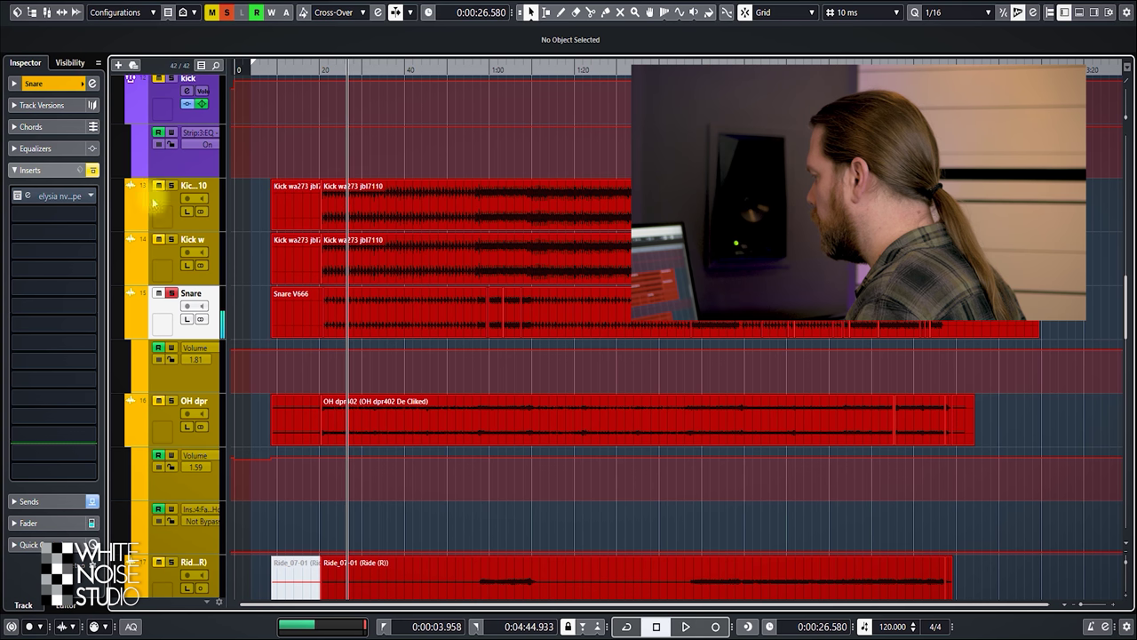
left_click(17, 197)
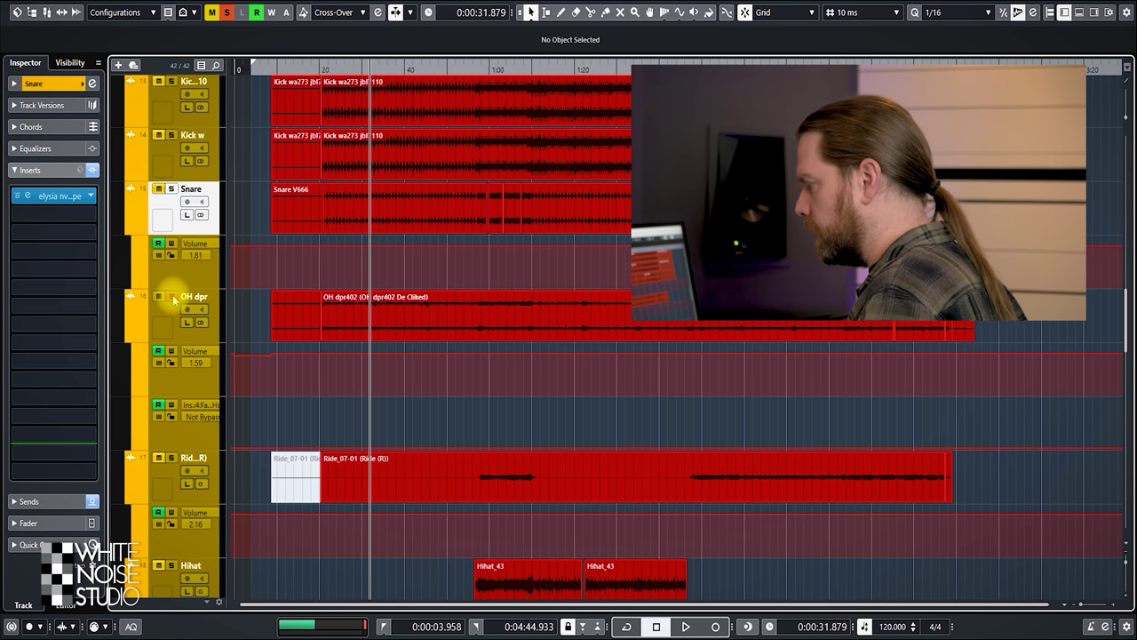
Solo OH dpr and inspect its Pro-Q 3 and DPR-402 plugins, closing both windows afterwards
left_click(172, 298)
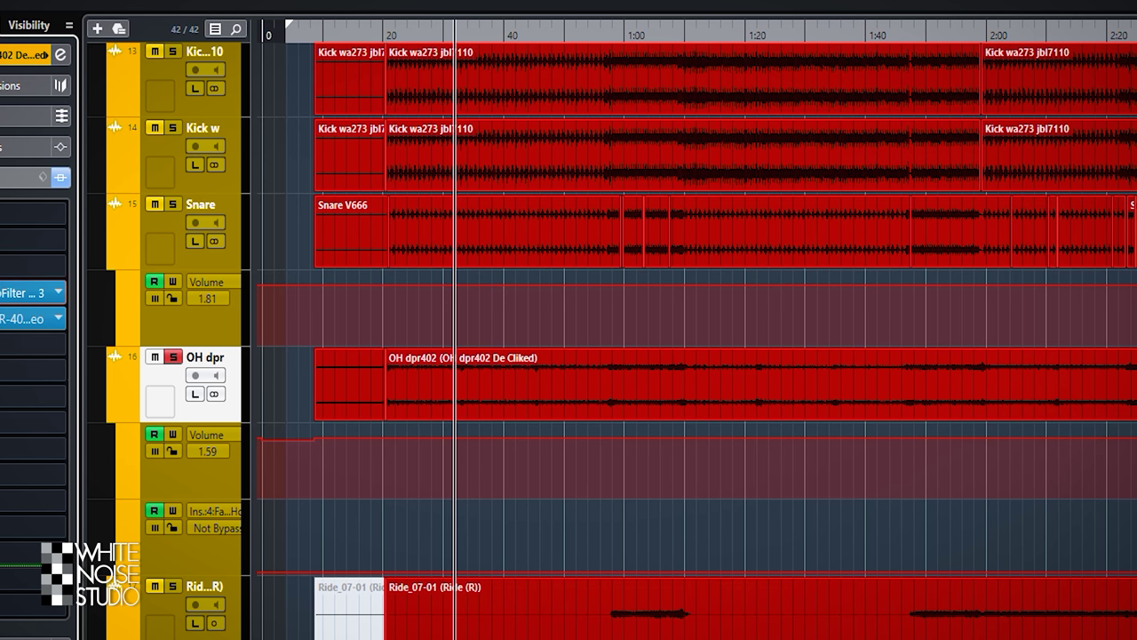
left_click(22, 292)
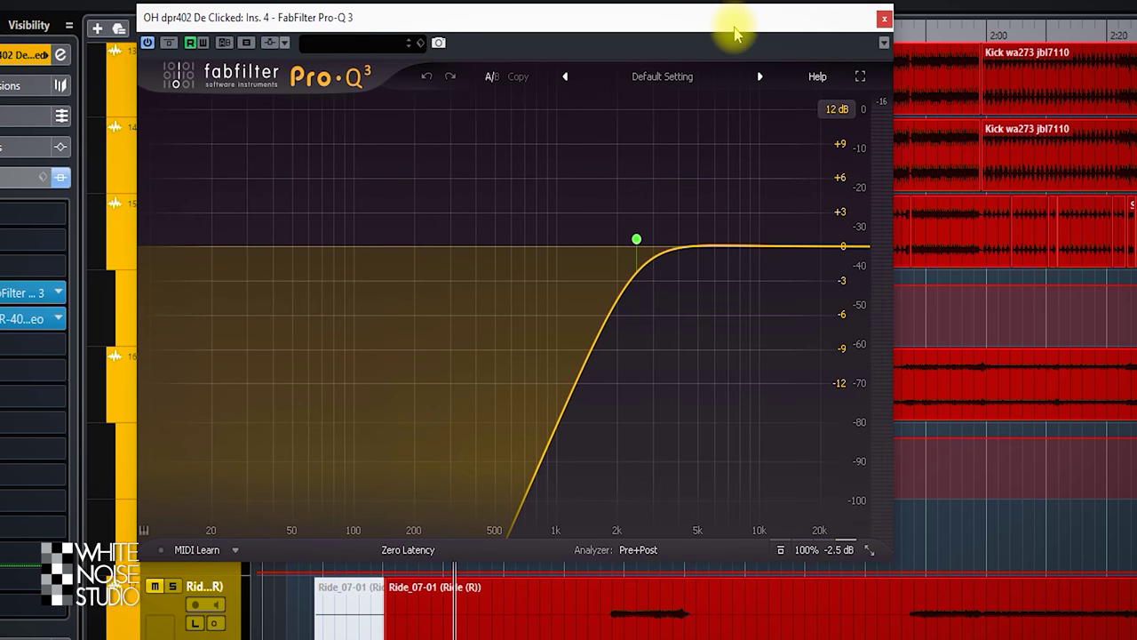
mouse_move(734, 29)
left_mouse_down()
mouse_move(808, 45)
mouse_move(786, 60)
left_mouse_up()
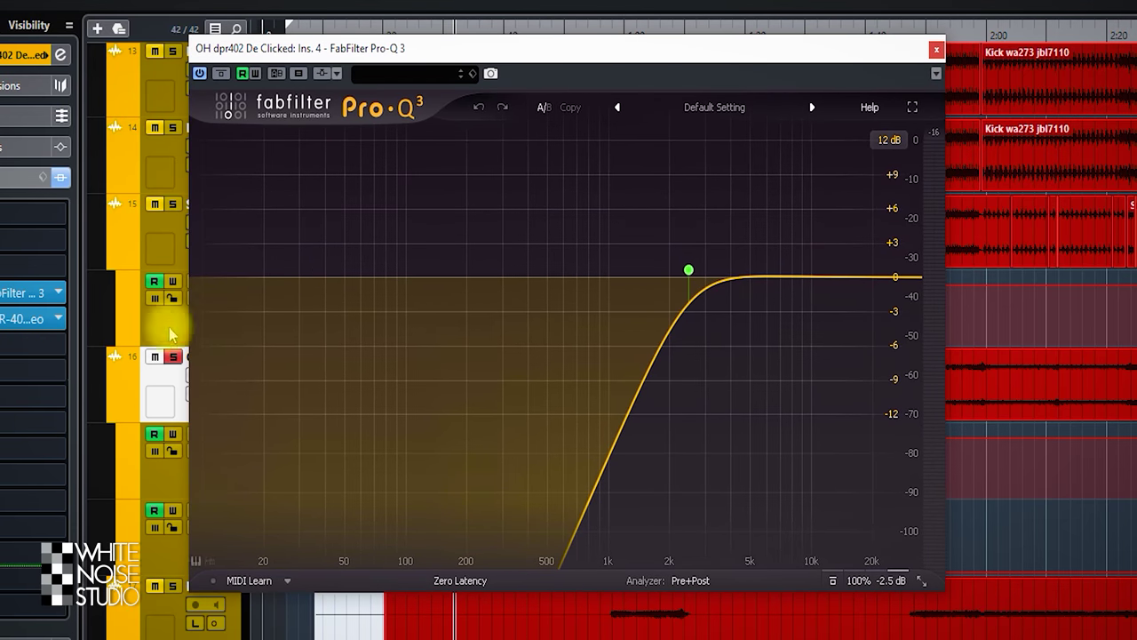
left_click(26, 318)
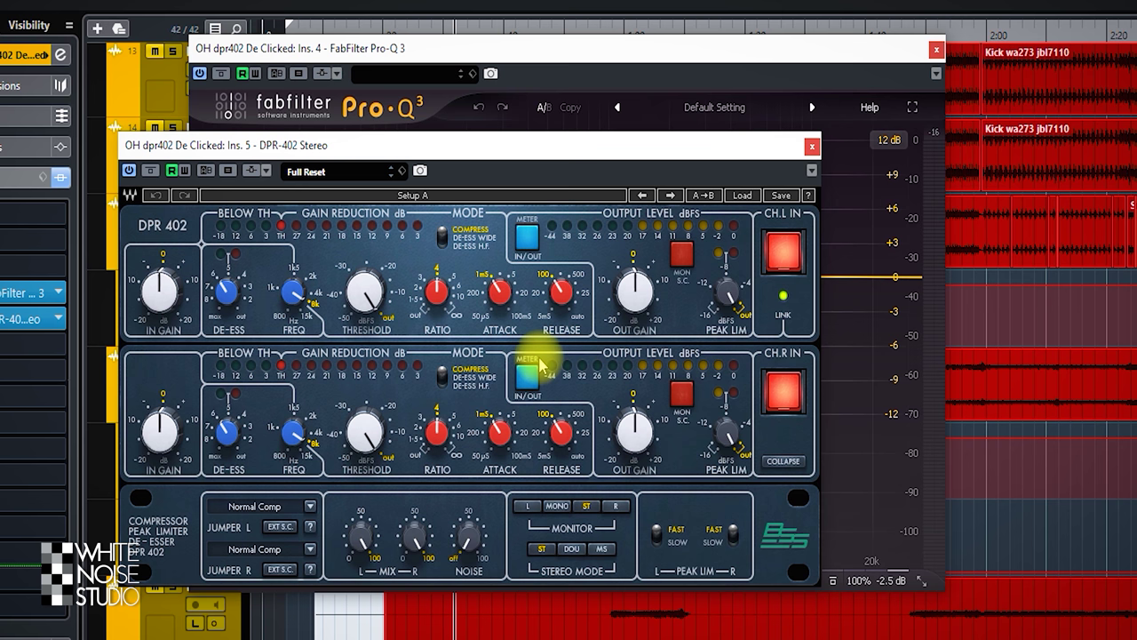
left_click(935, 52)
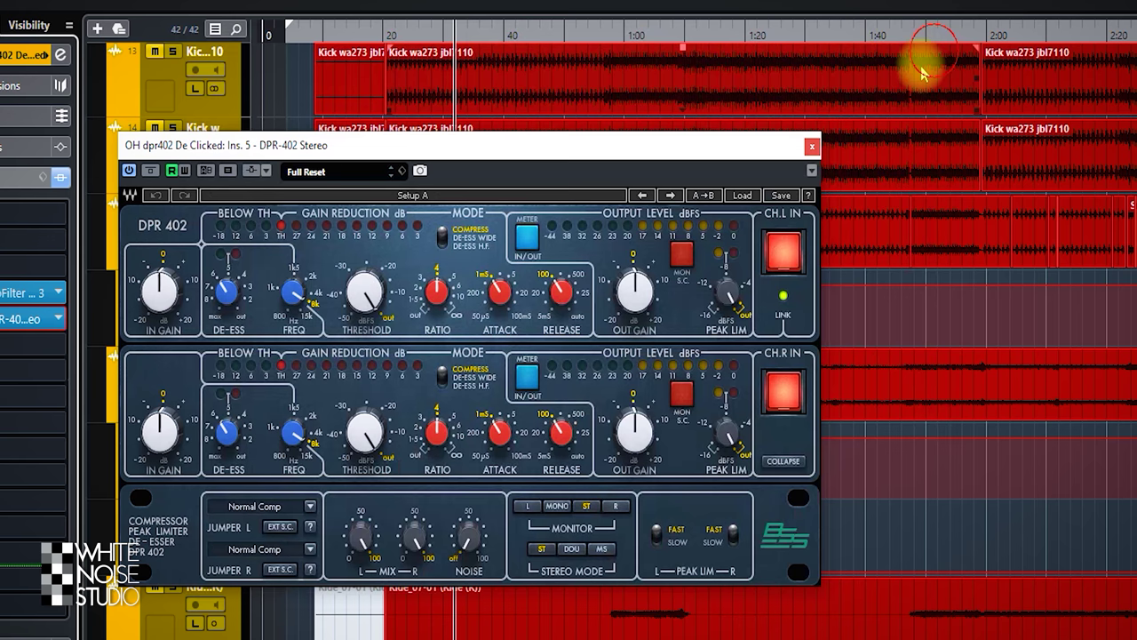
left_click(810, 147)
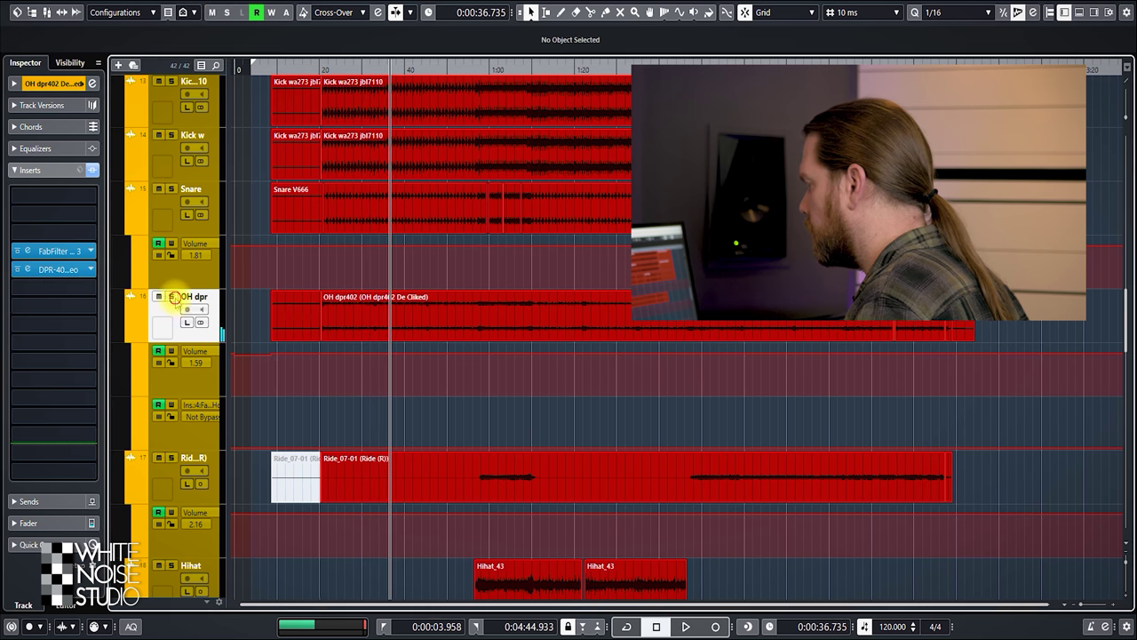
Bring the Toms and Rooms tracks into view and replay the drums from around 0:20
scroll(465, 229, "down", 5)
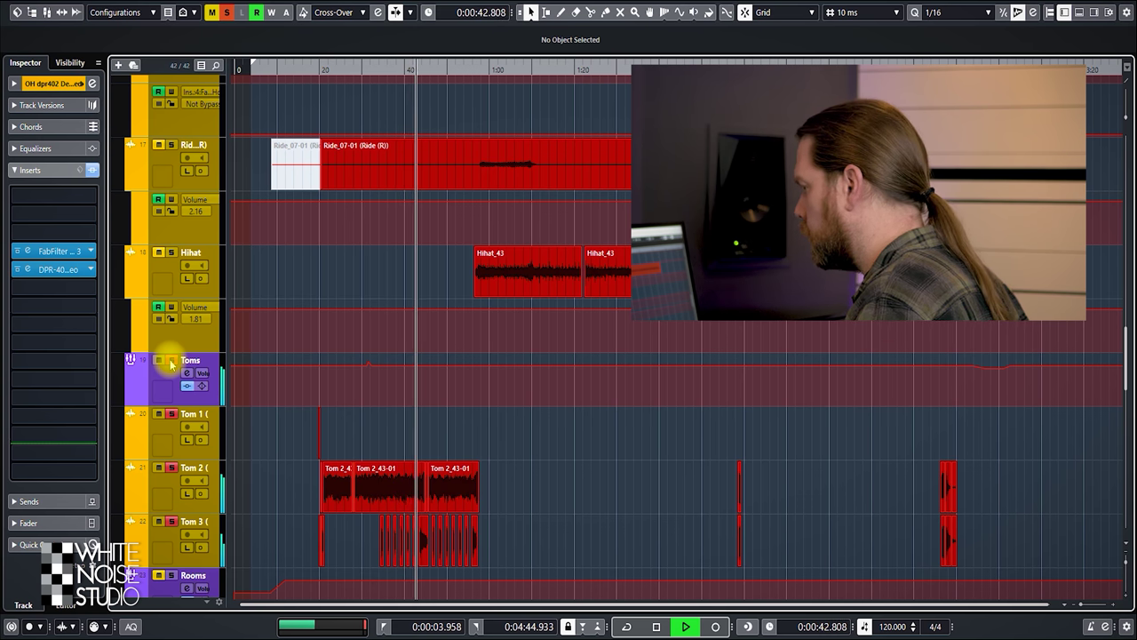
scroll(322, 130, "down", 4)
left_click(323, 71)
key("space")
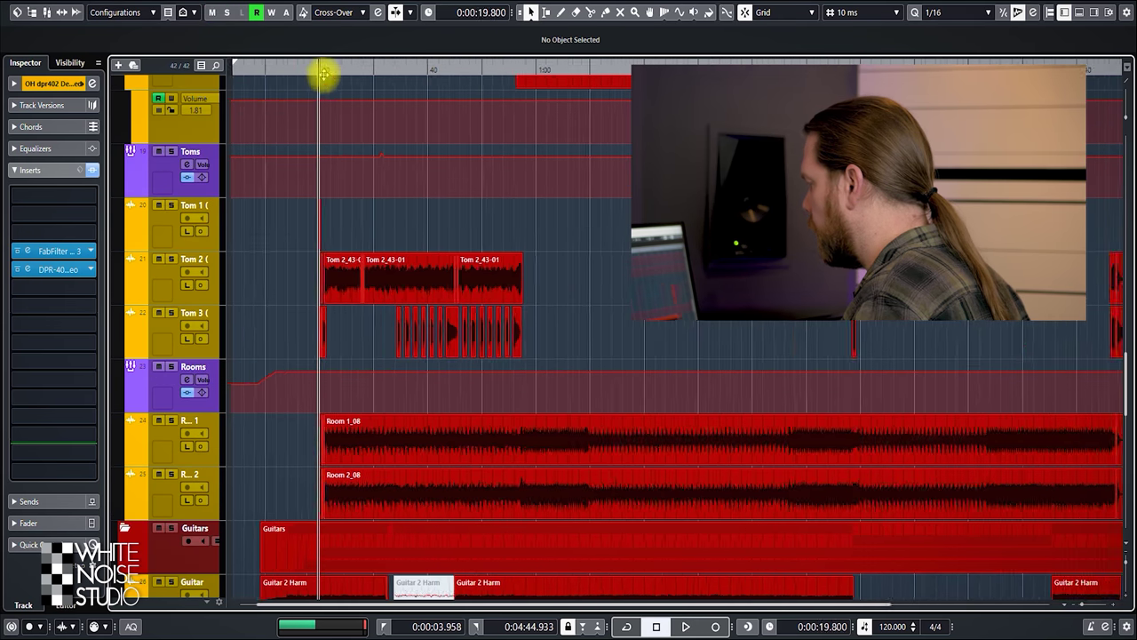
key("space")
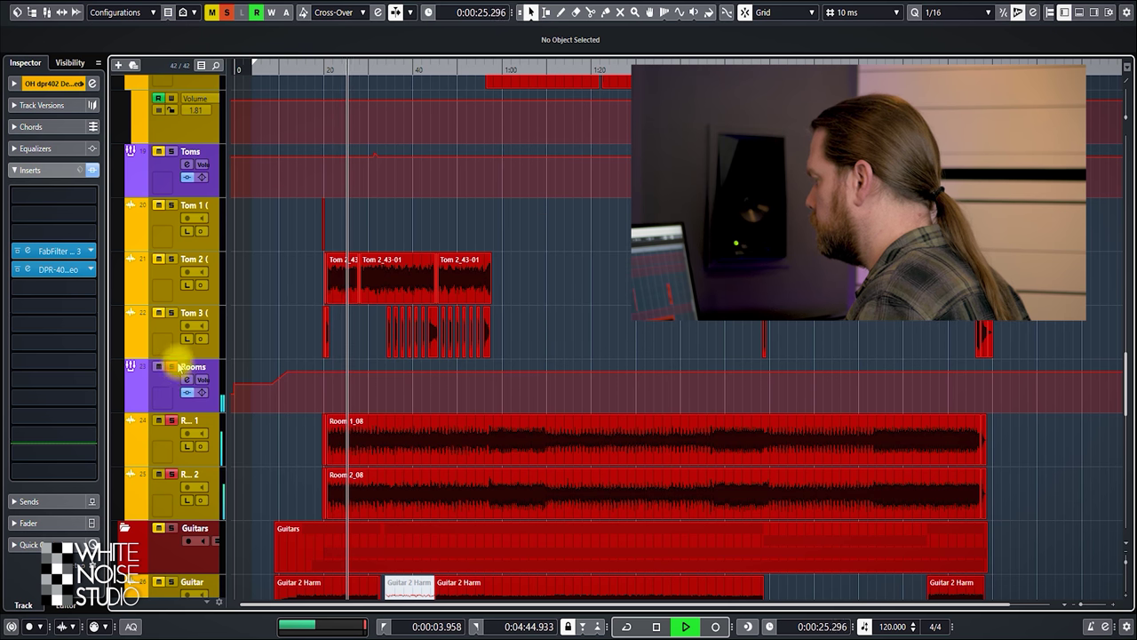
key("space")
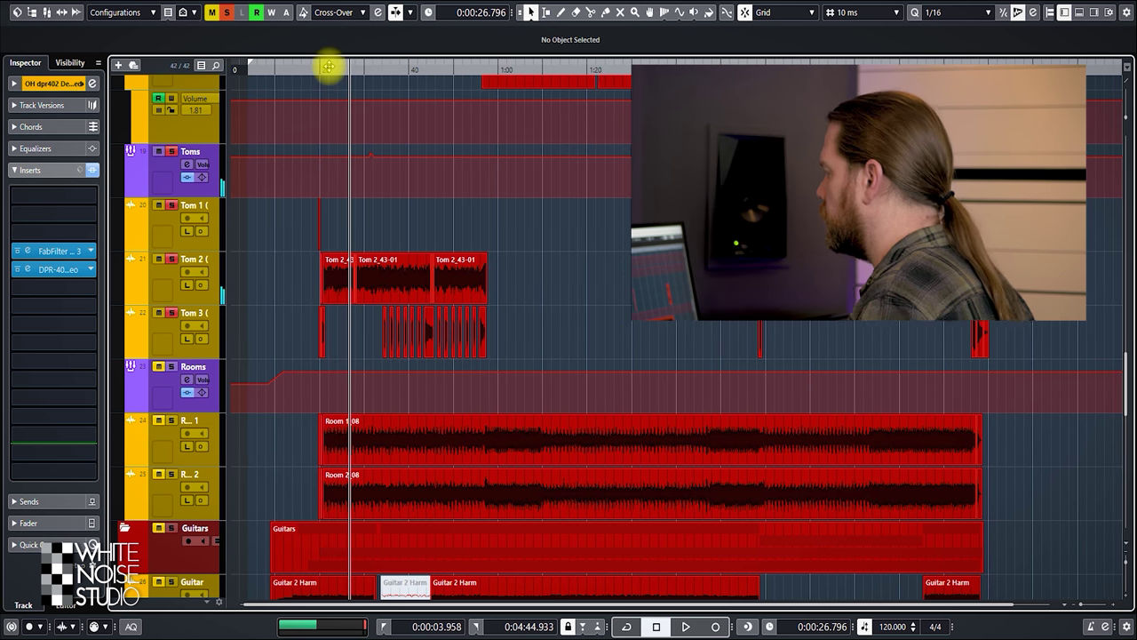
left_click(333, 70)
key("space")
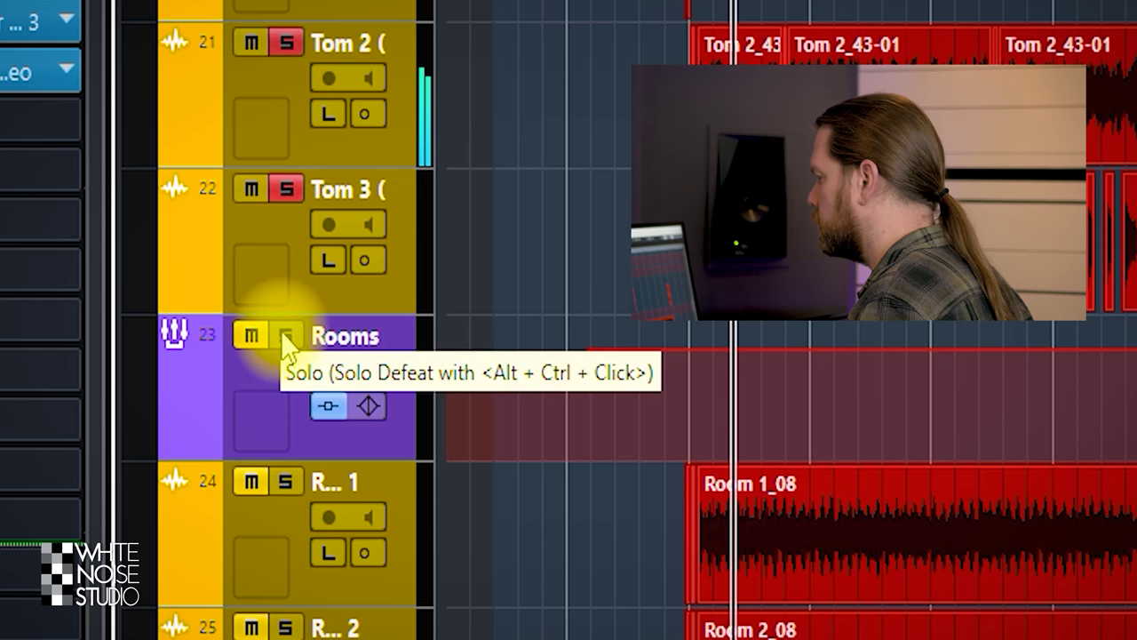
A/B the room mics by soloing and unsoloing the Rooms group twice, ending unsoloed
left_click(284, 338)
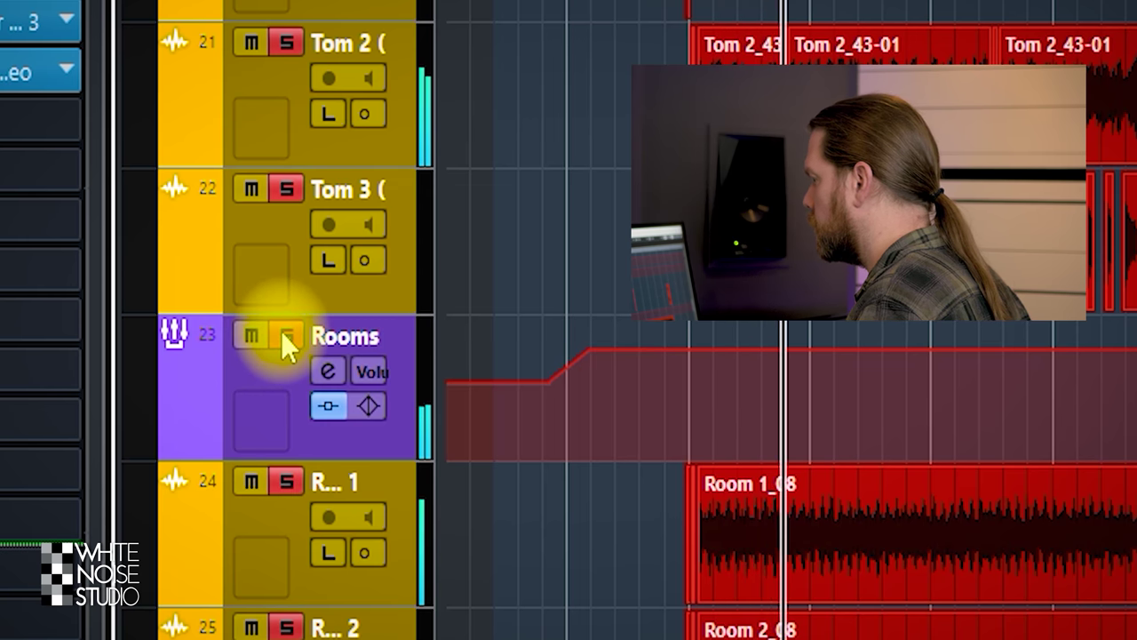
left_click(282, 336)
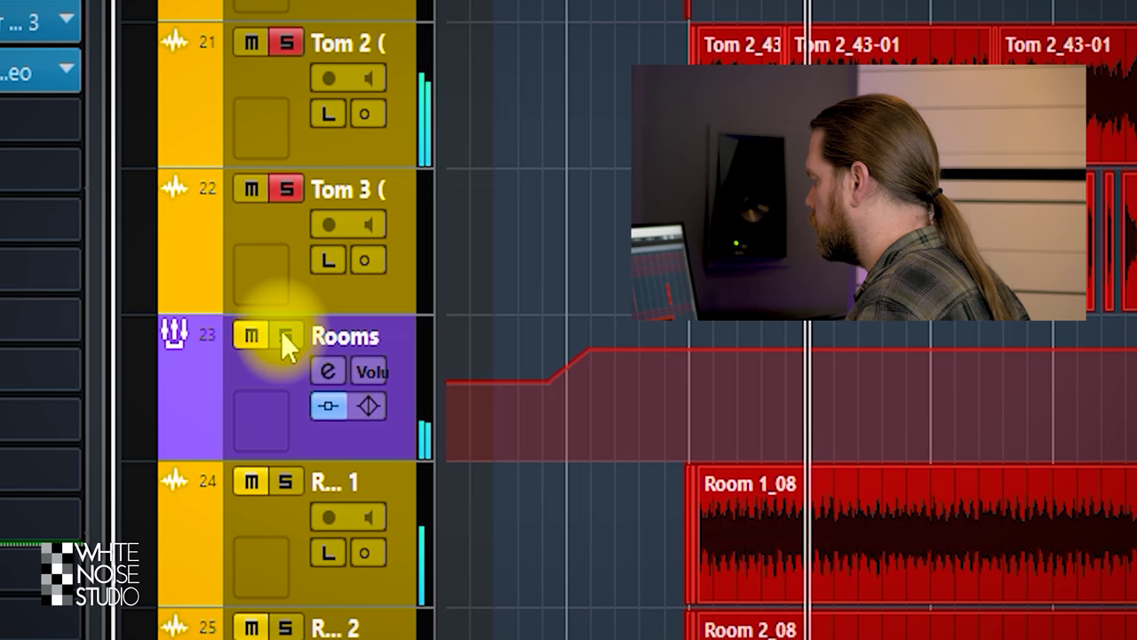
left_click(284, 336)
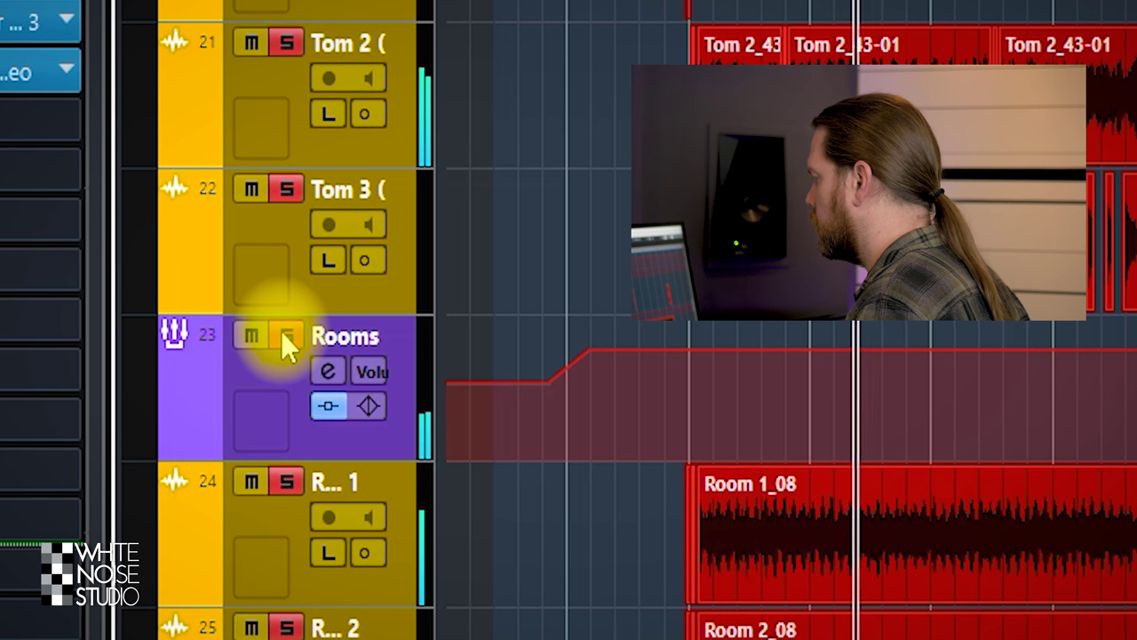
left_click(283, 336)
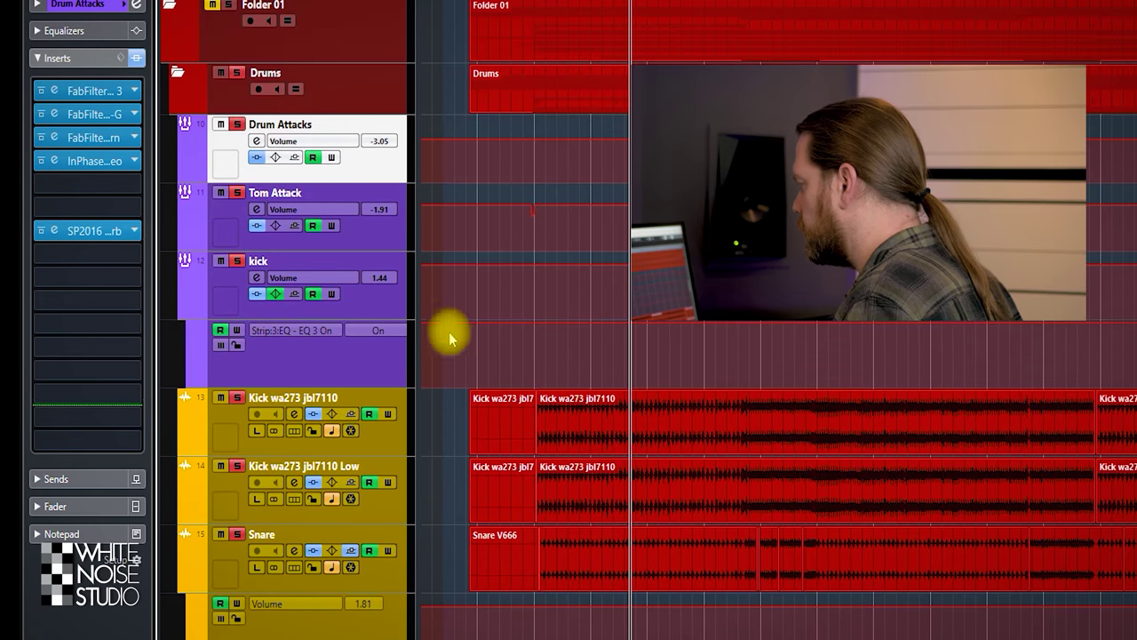
Compare the plugin chains of the Tom Attack and Drum Attacks tracks
left_click(384, 246)
left_click(368, 164)
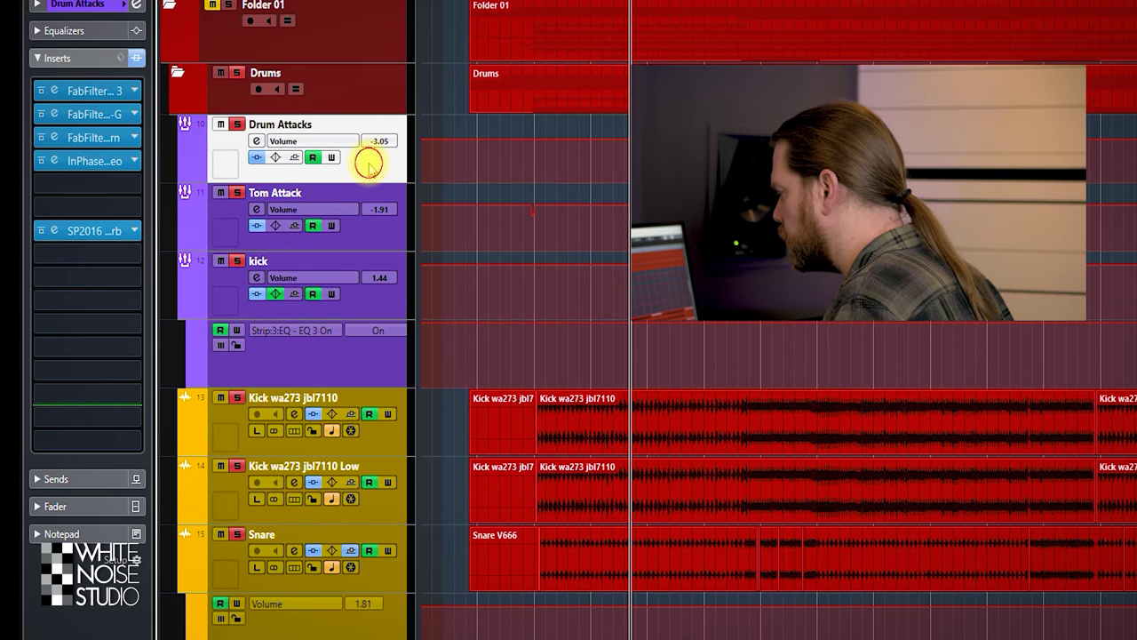
left_click(380, 236)
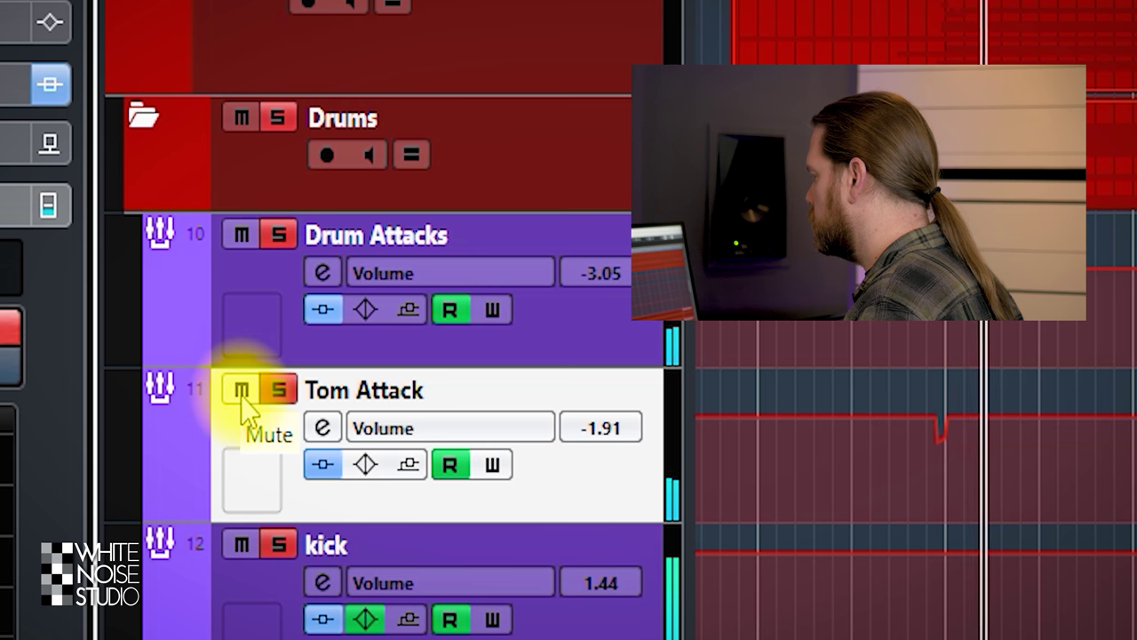
Toggle mute on Drum Attacks and Tom Attack repeatedly, leaving both unmuted
left_click(241, 396)
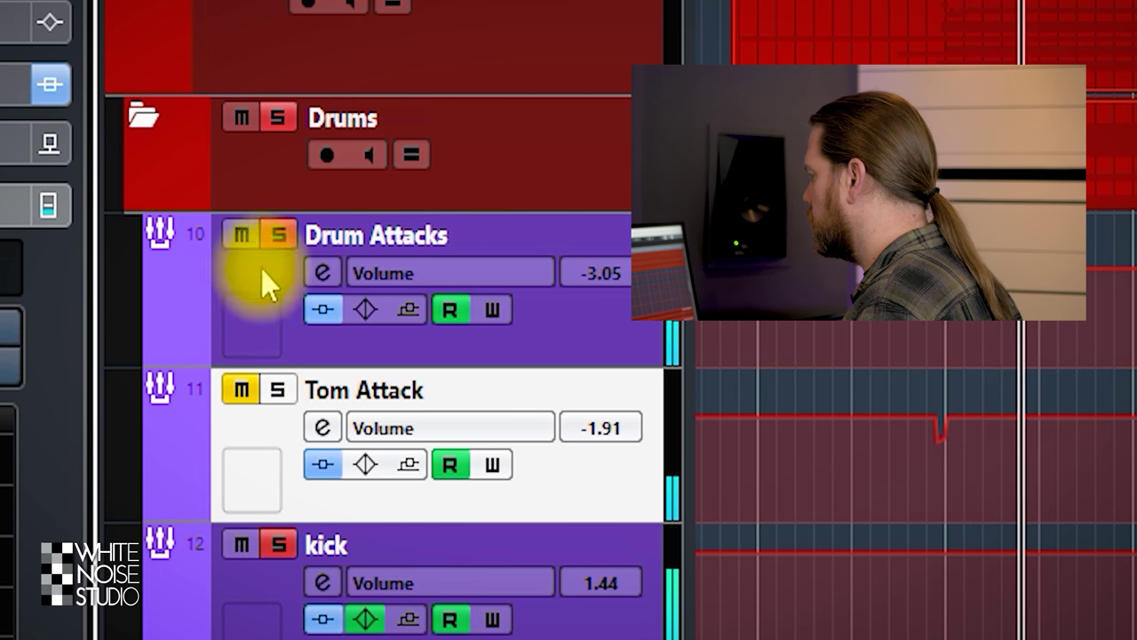
left_click(243, 231)
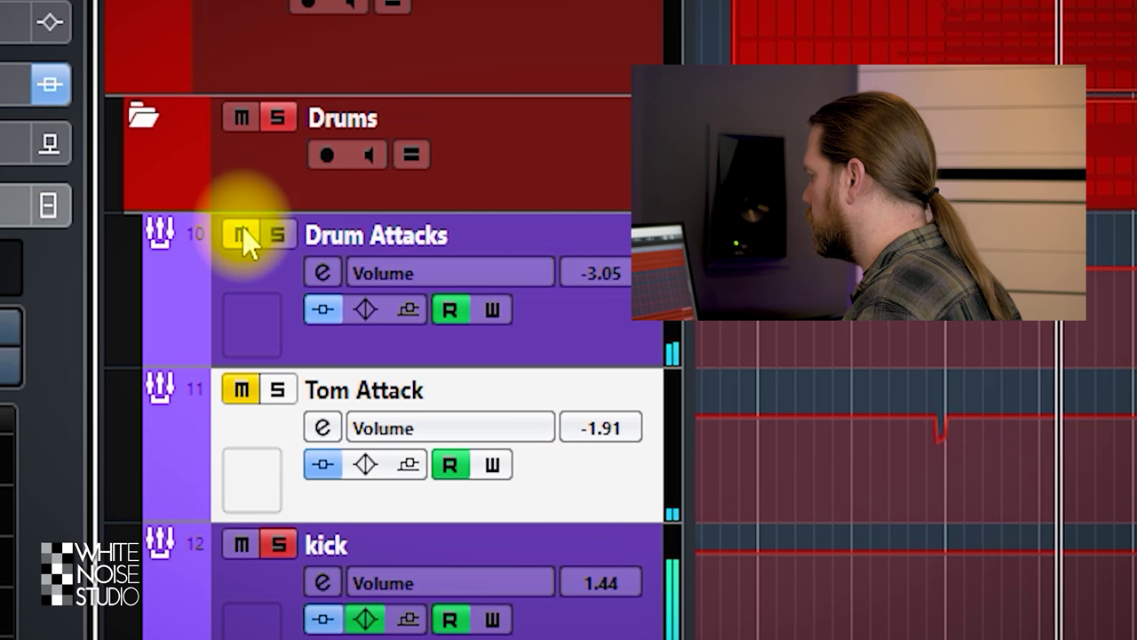
left_click(242, 232)
left_click(242, 391)
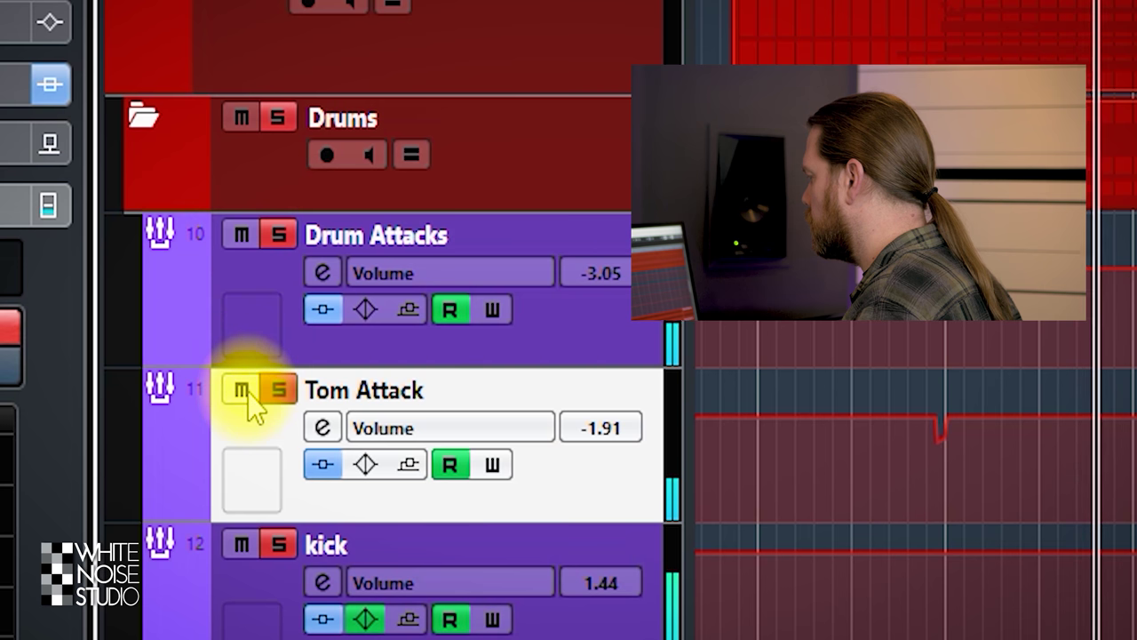
left_click(241, 391)
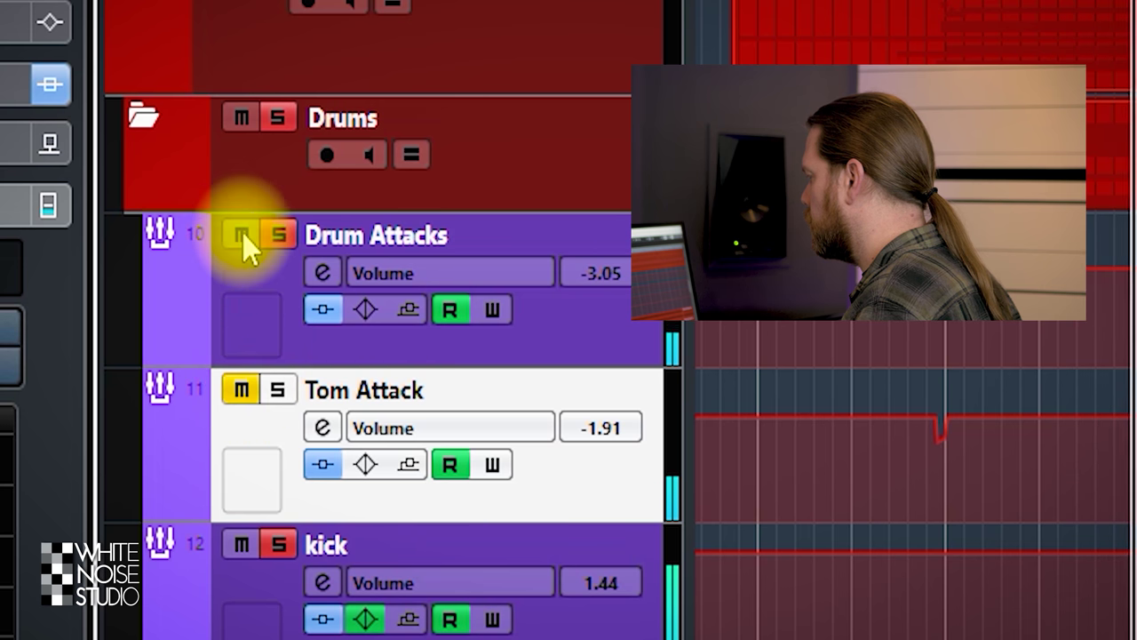
left_click(243, 232)
left_click(243, 234)
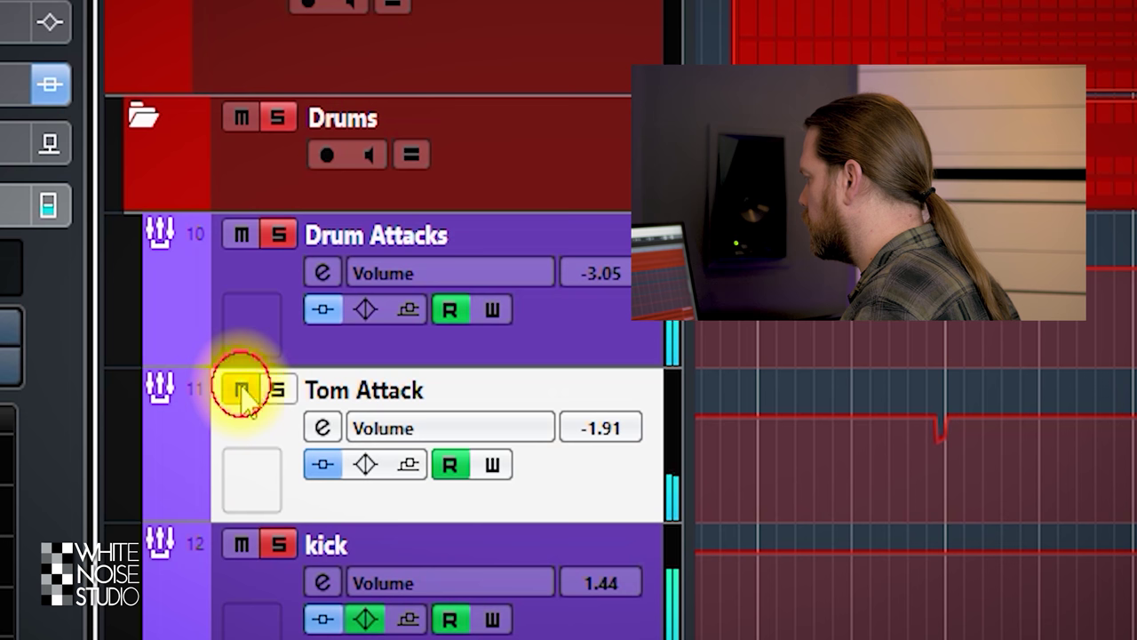
left_click(240, 235)
left_click(241, 236)
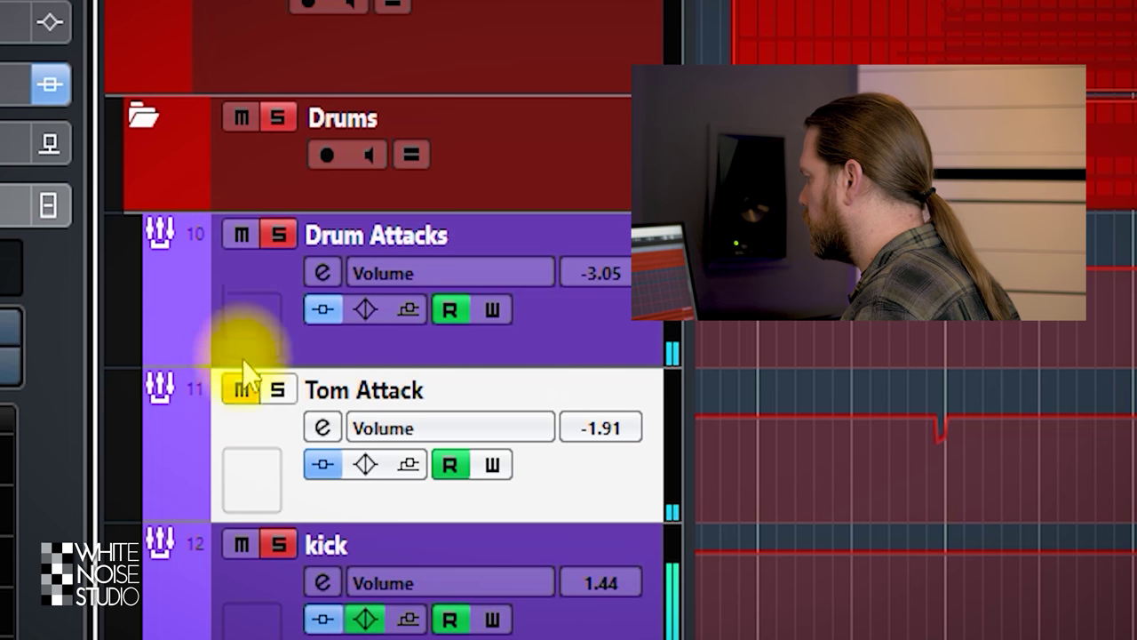
left_click(242, 390)
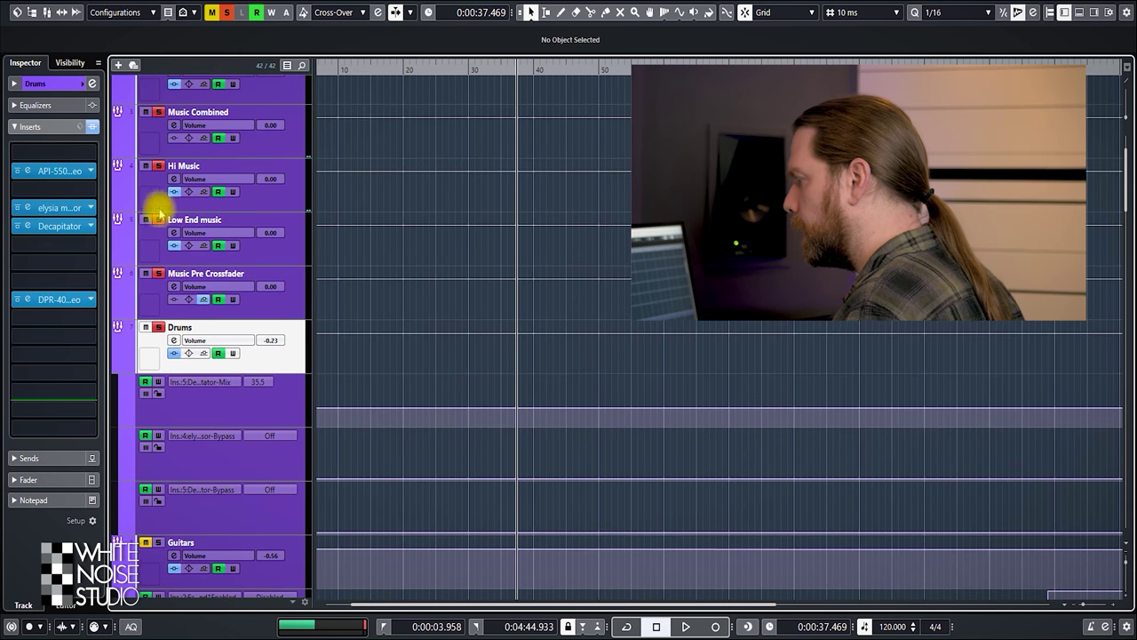
Open the Drums folder's API 550B, elysia mpressor, Decapitator and DPR-402 plugin windows
left_click(30, 175)
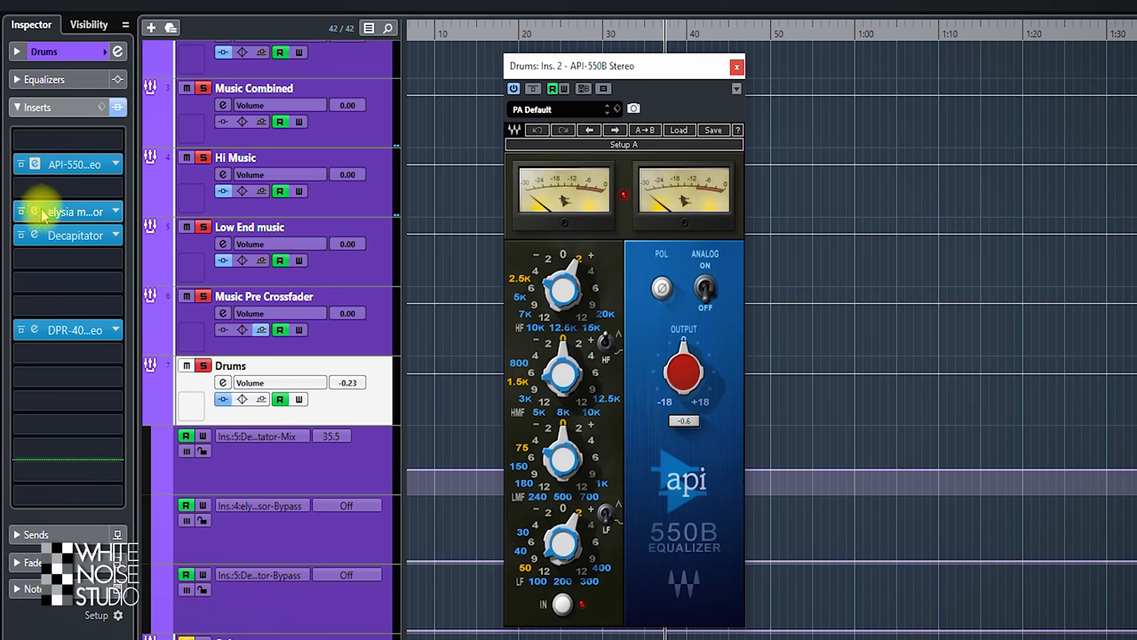
left_click(42, 213)
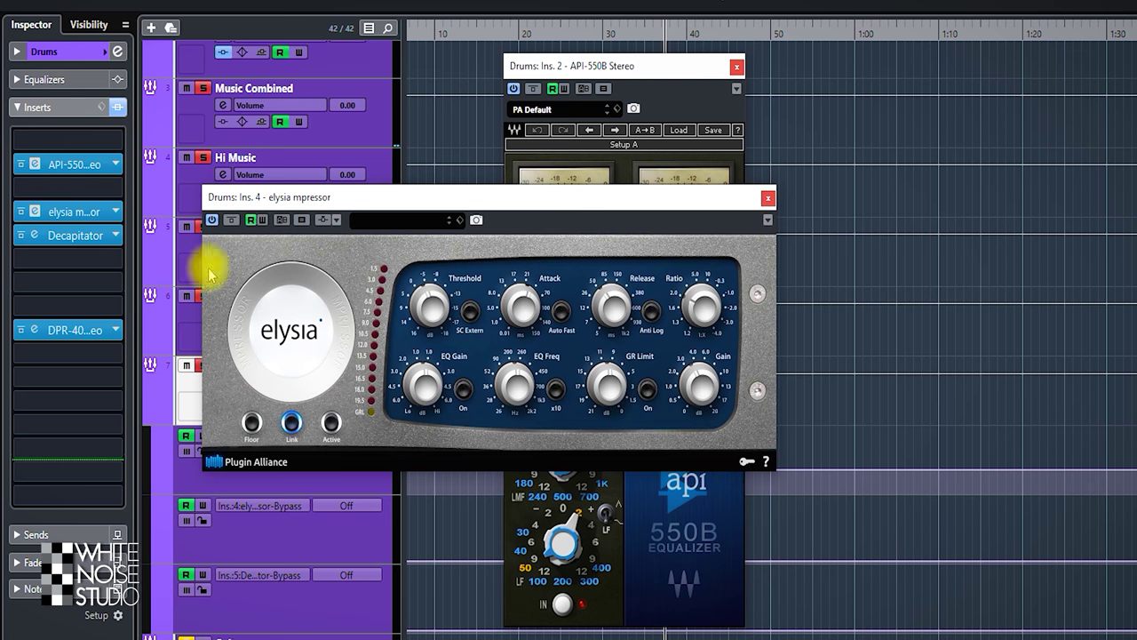
left_click_drag(391, 213, 519, 229)
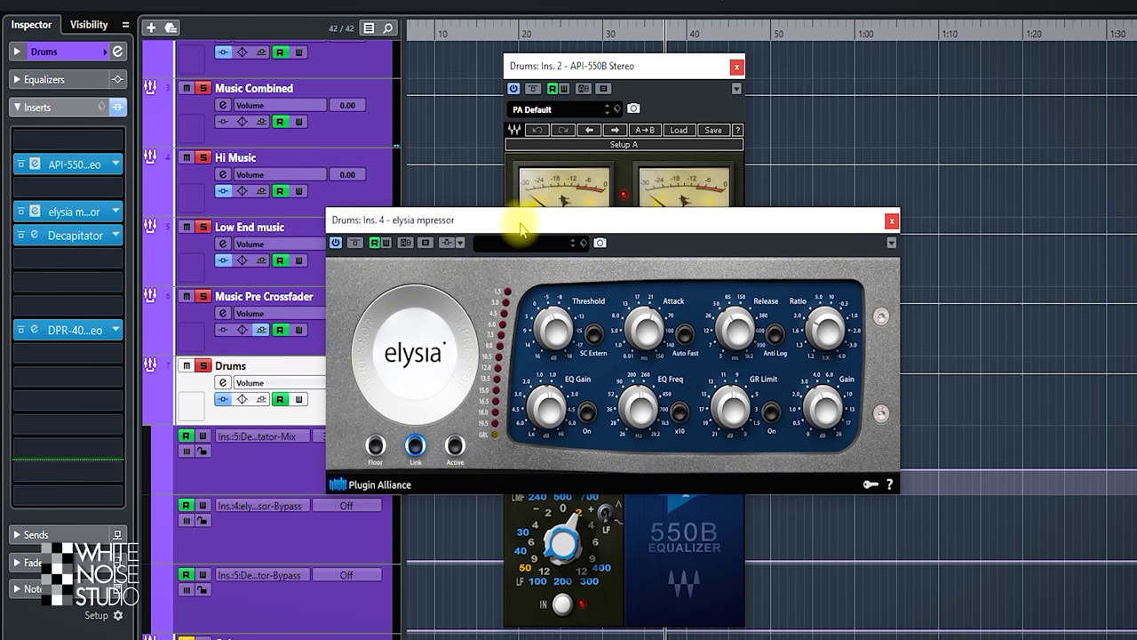
left_click(35, 239)
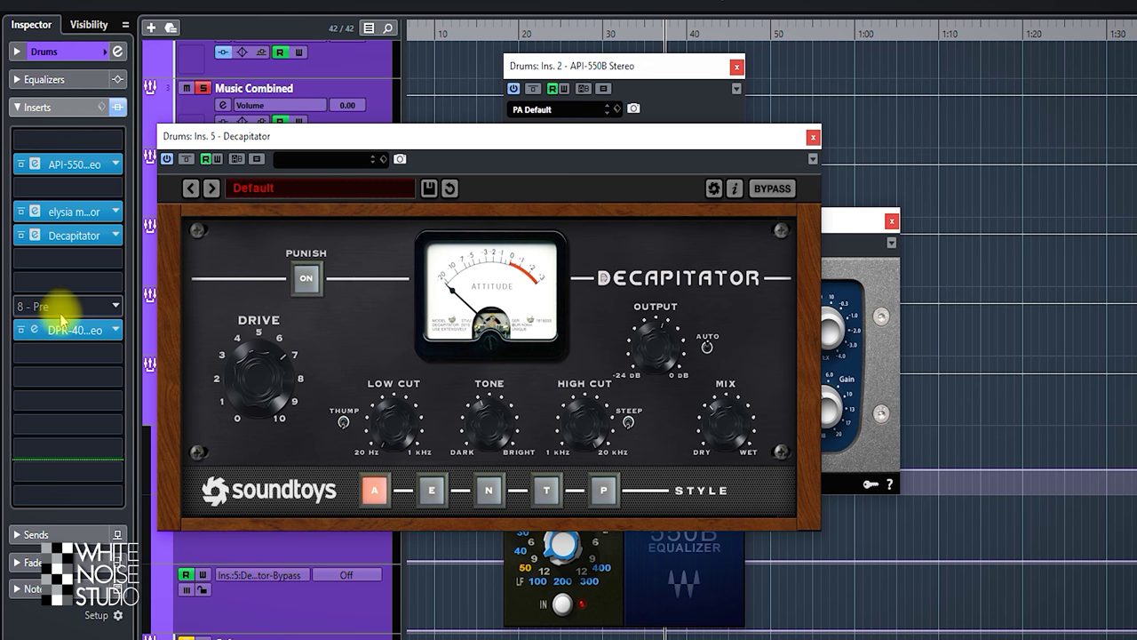
left_click(36, 331)
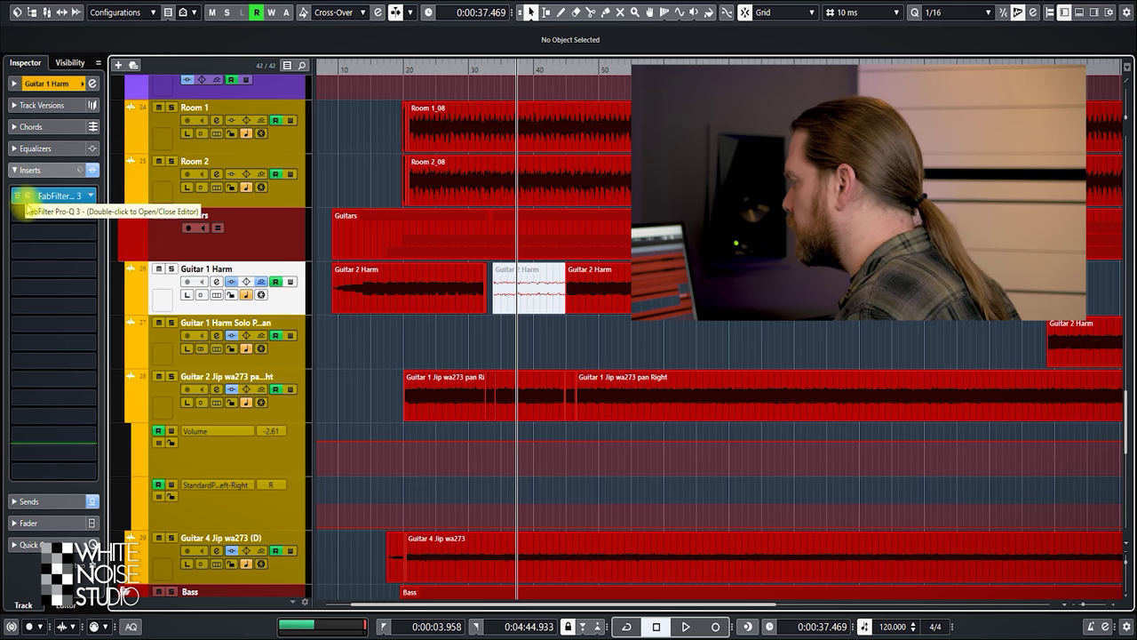
Open and close the Guitar 1 Harm FabFilter Pro-Q 3 editor
double_click(28, 206)
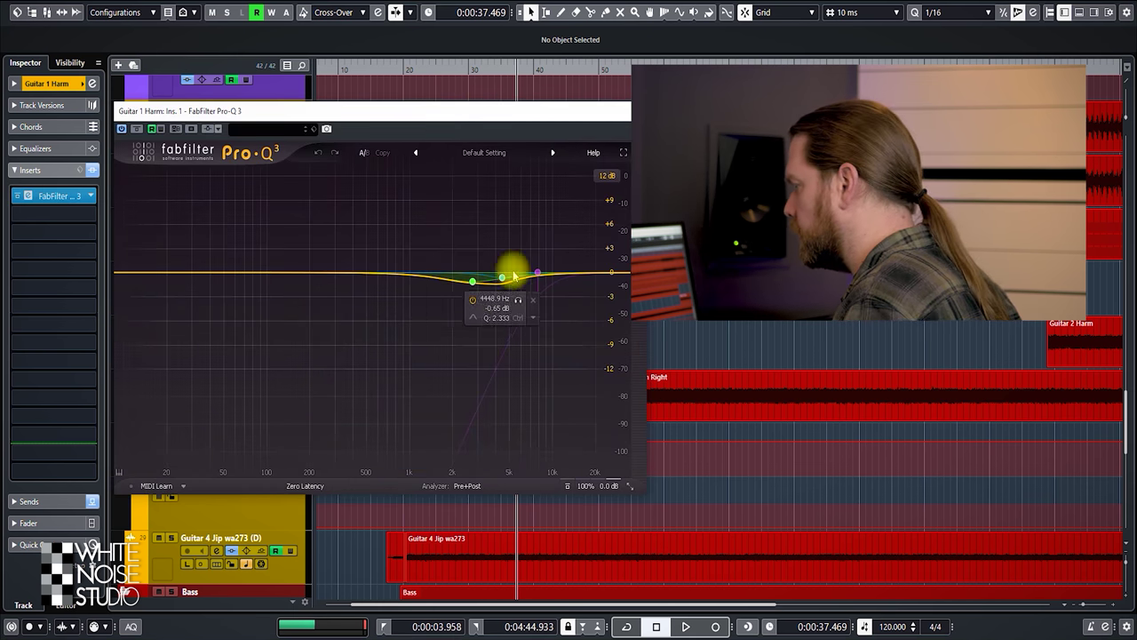
left_click(620, 111)
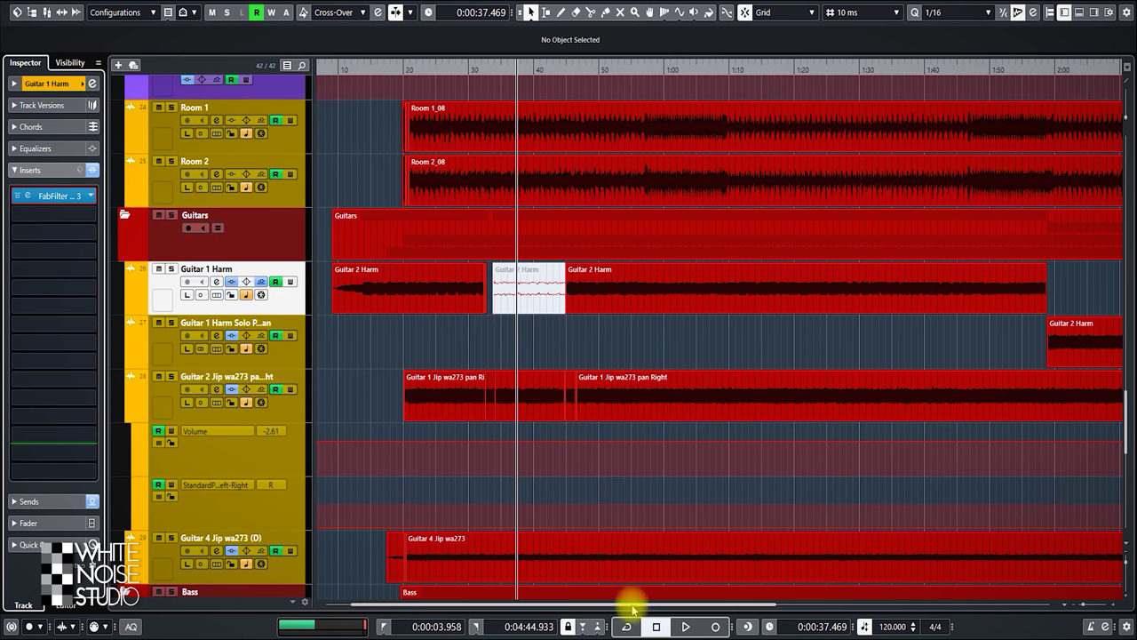
mouse_move(633, 607)
left_mouse_down()
mouse_move(767, 599)
mouse_move(869, 540)
left_mouse_up()
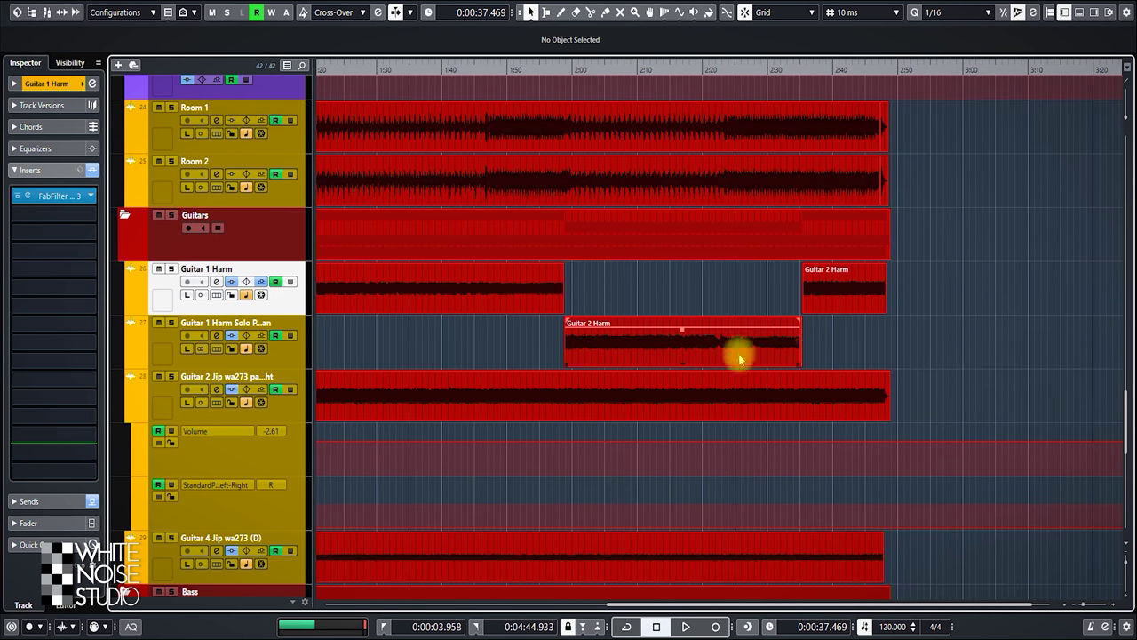
Select the Guitar 1 Harm Solo Pusherman track, stop playback, and deselect its audio event
left_click(294, 363)
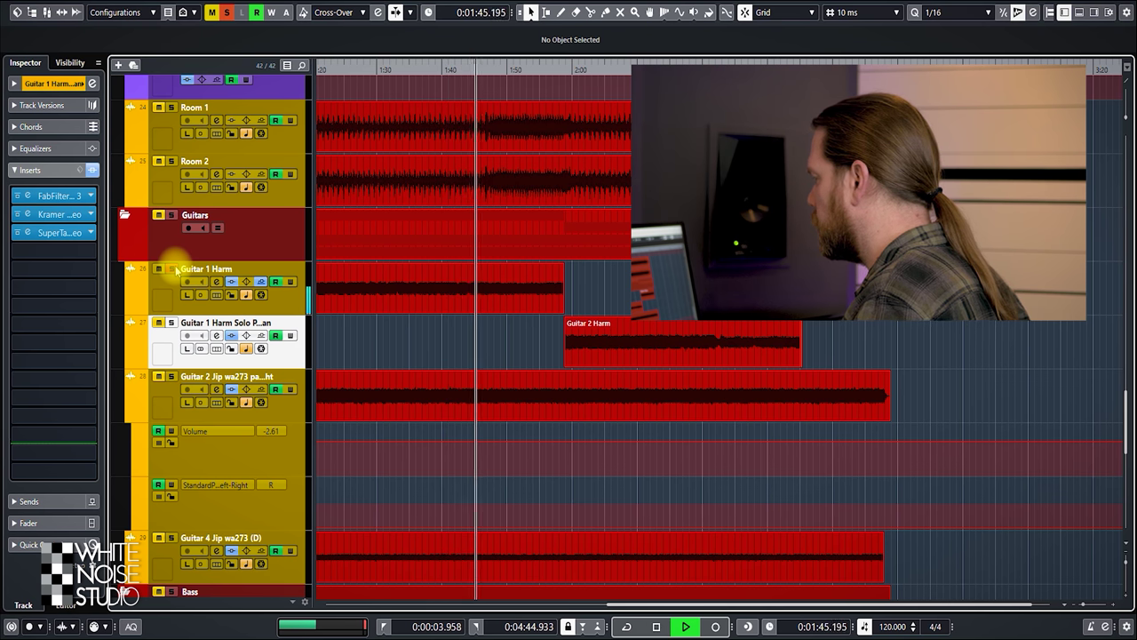
key("space")
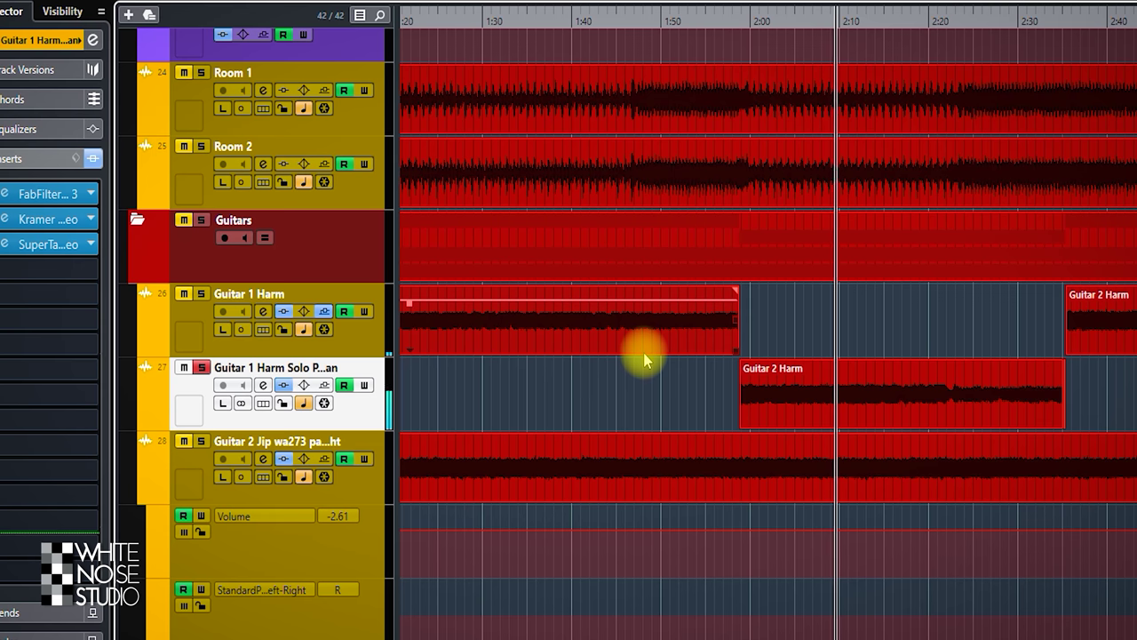
left_click(645, 356)
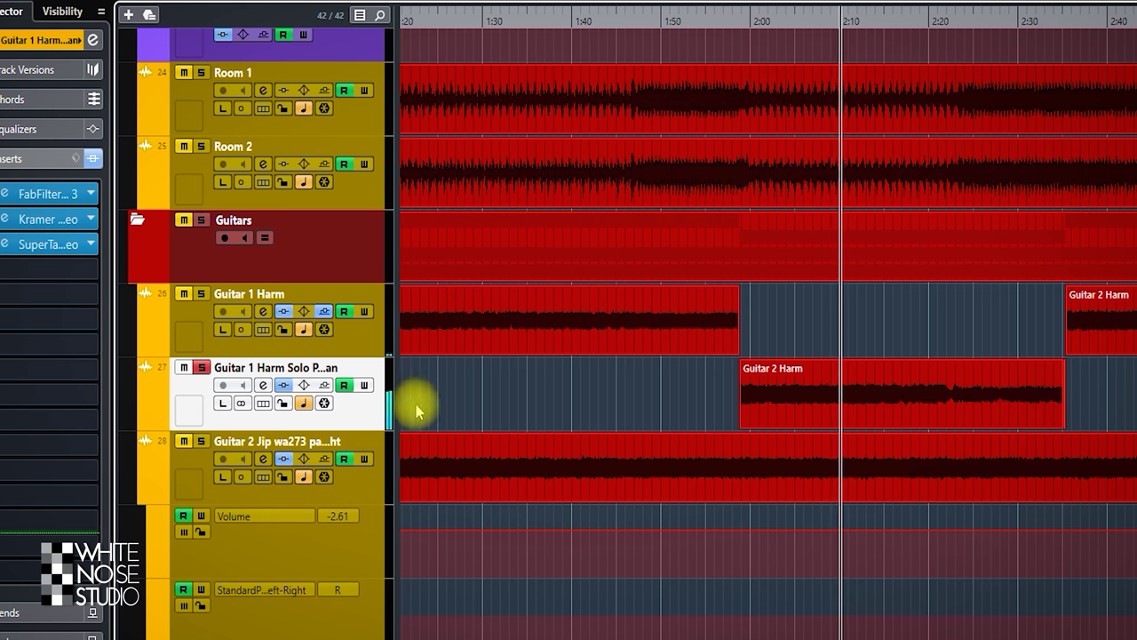
left_click(11, 222)
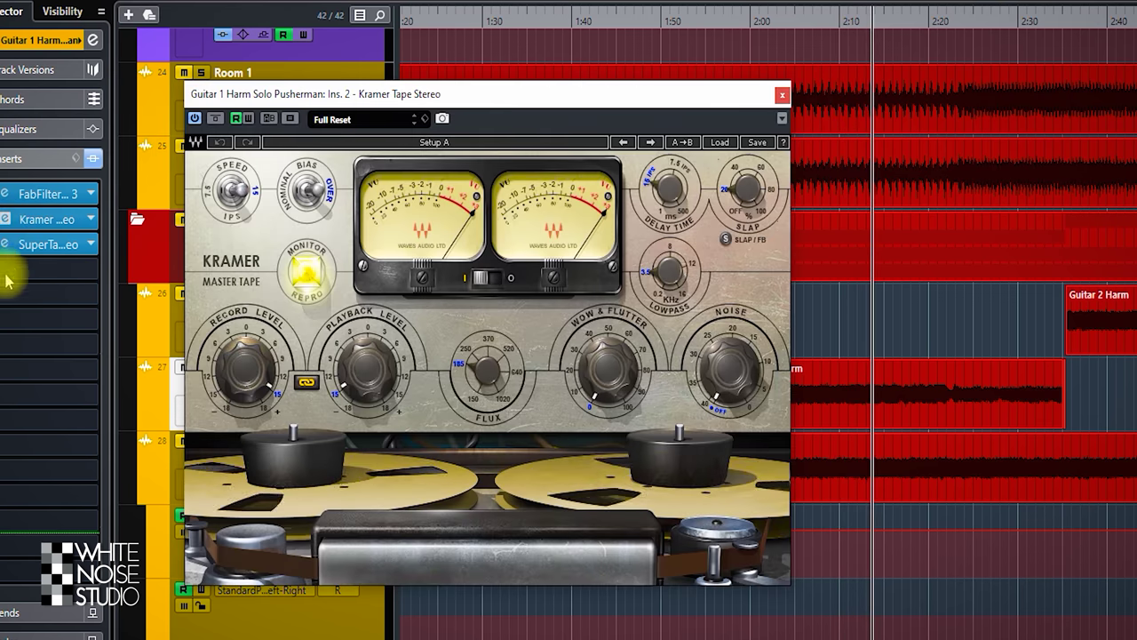
left_click(14, 245)
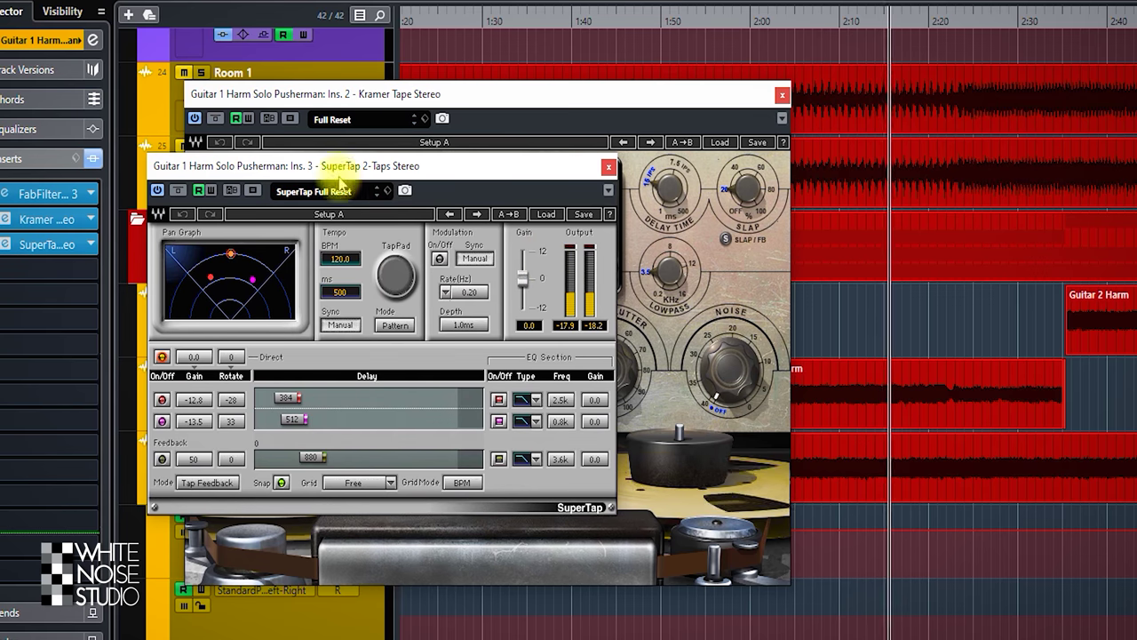
left_click(24, 193)
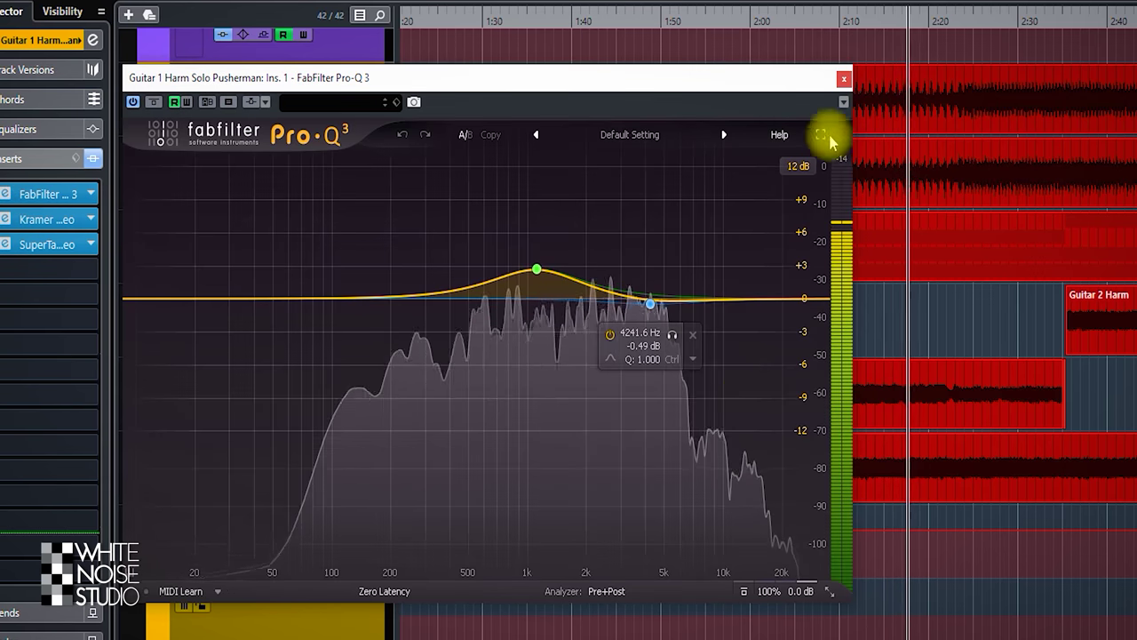
left_click(843, 78)
left_click(611, 165)
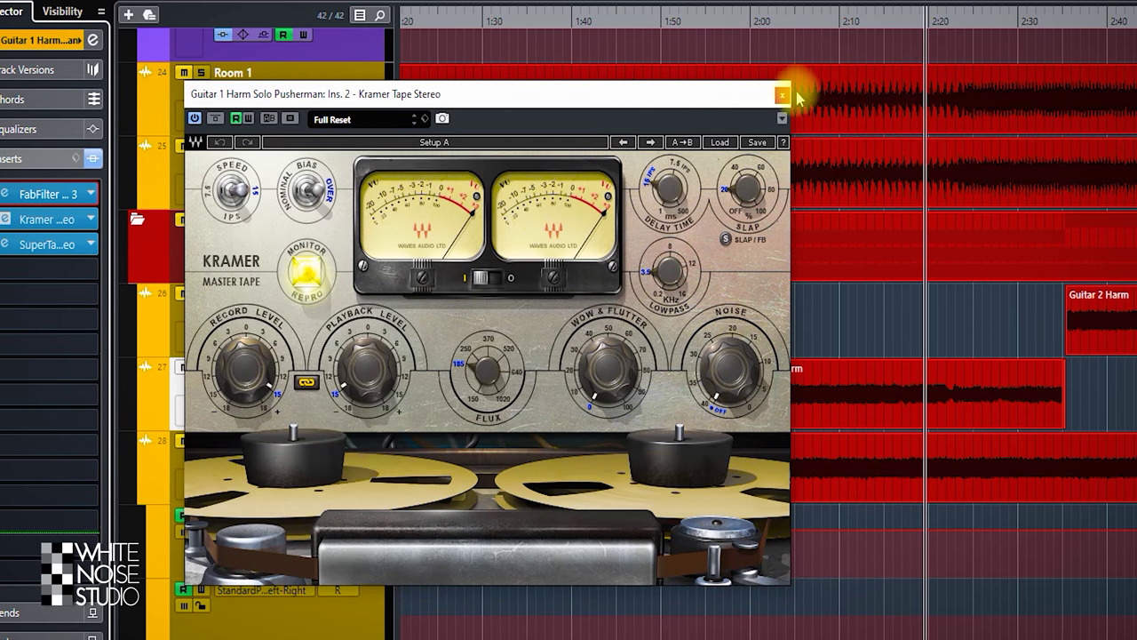
left_click(782, 95)
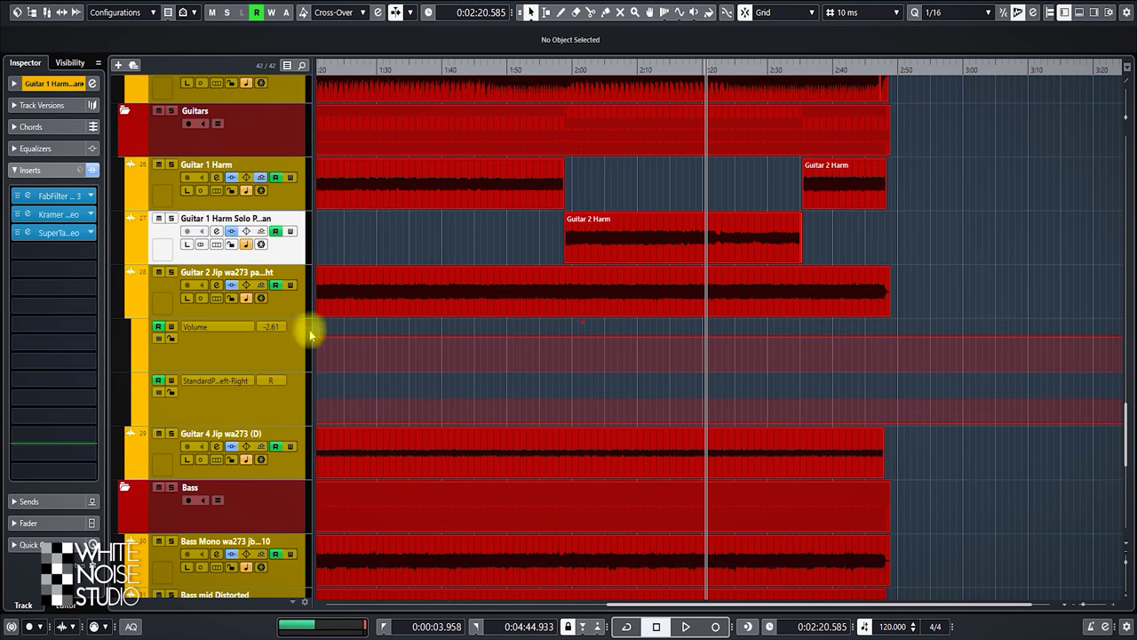
Solo the Guitar 2 Jip track and select it to show its inserts
left_click(171, 273)
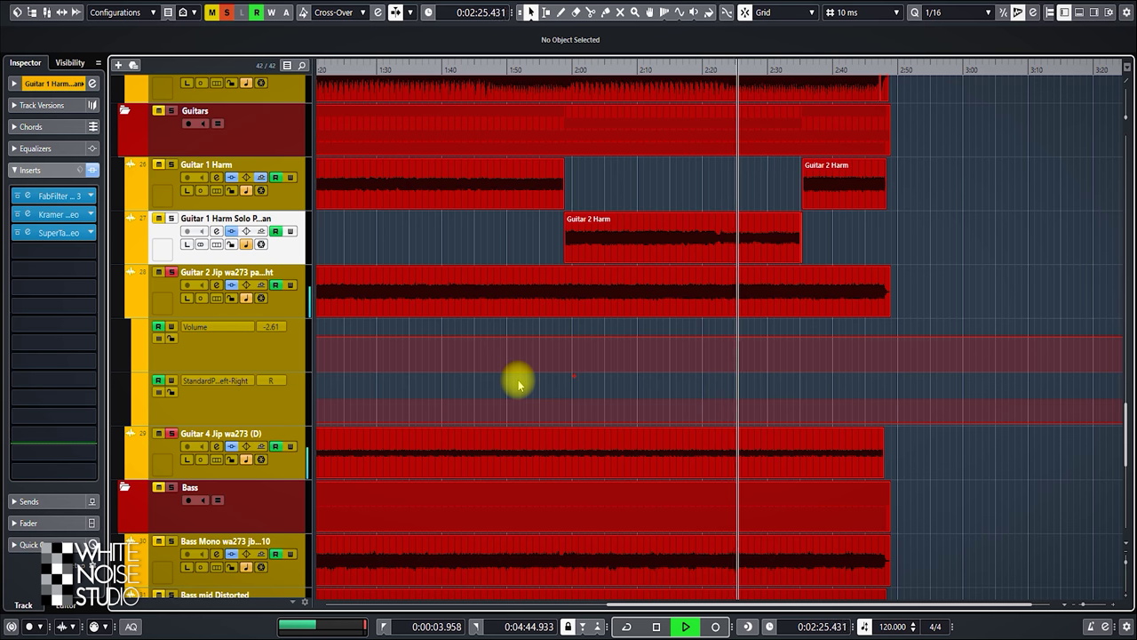
left_click(292, 304)
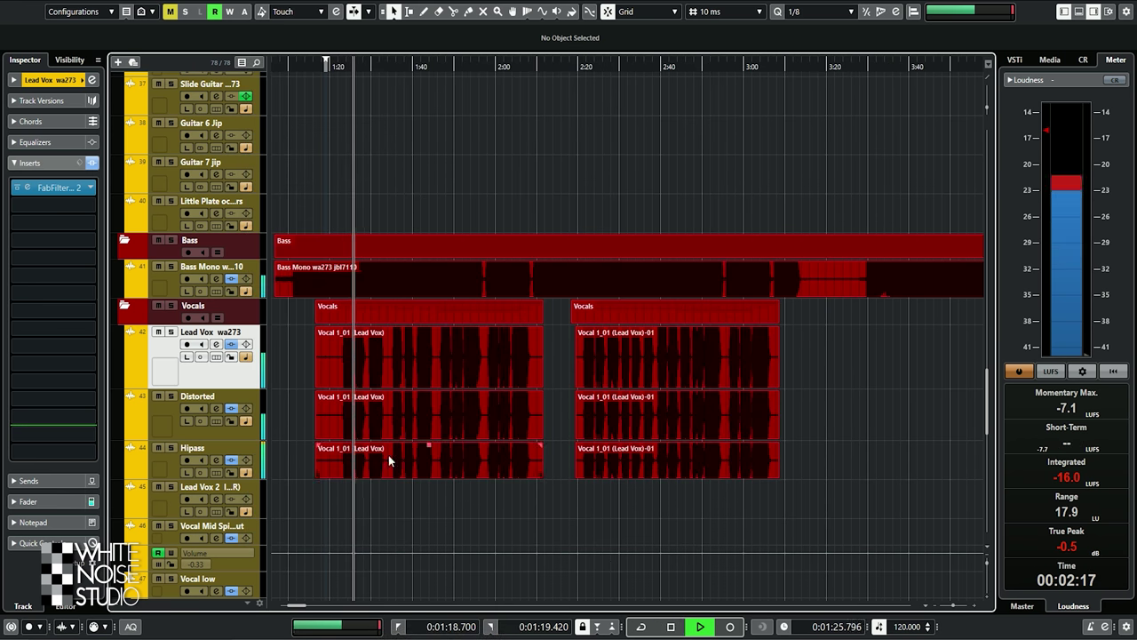
Nudge the Threshold/Ratio on Lead Vox wa273's Pro-C 2 compressor, then close the plugin
left_click(30, 186)
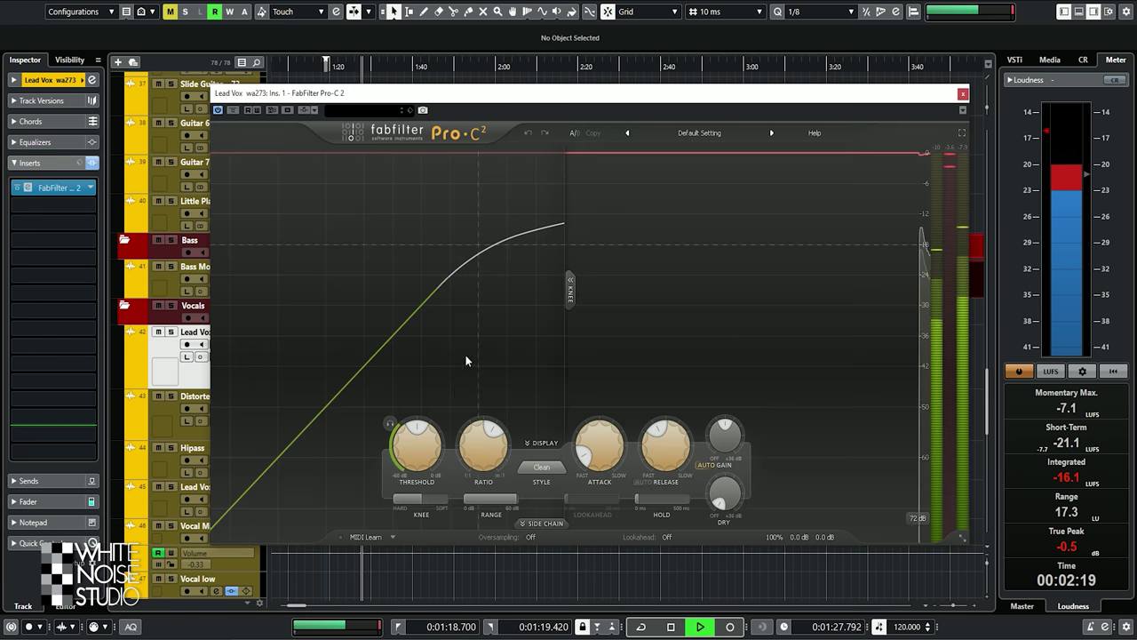
left_click_drag(405, 460, 404, 469)
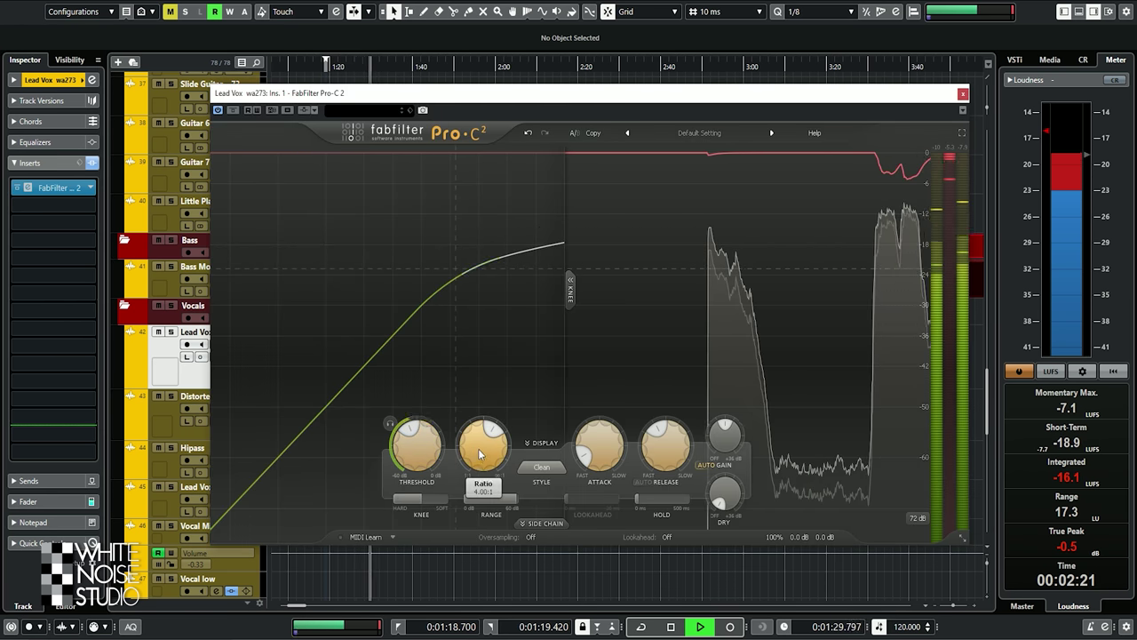
left_click(962, 95)
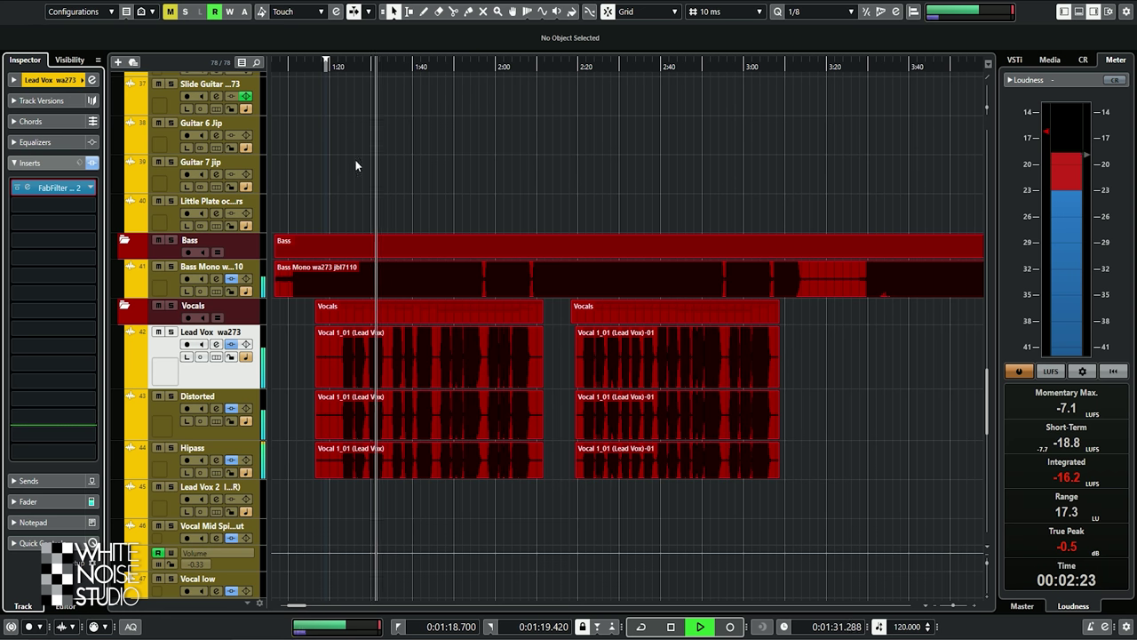
left_click(186, 435)
Check Distorted's Vertigo VSM-3, then move Hipass's Pro-Q 3 low-cut to about 2 kHz
left_click(27, 190)
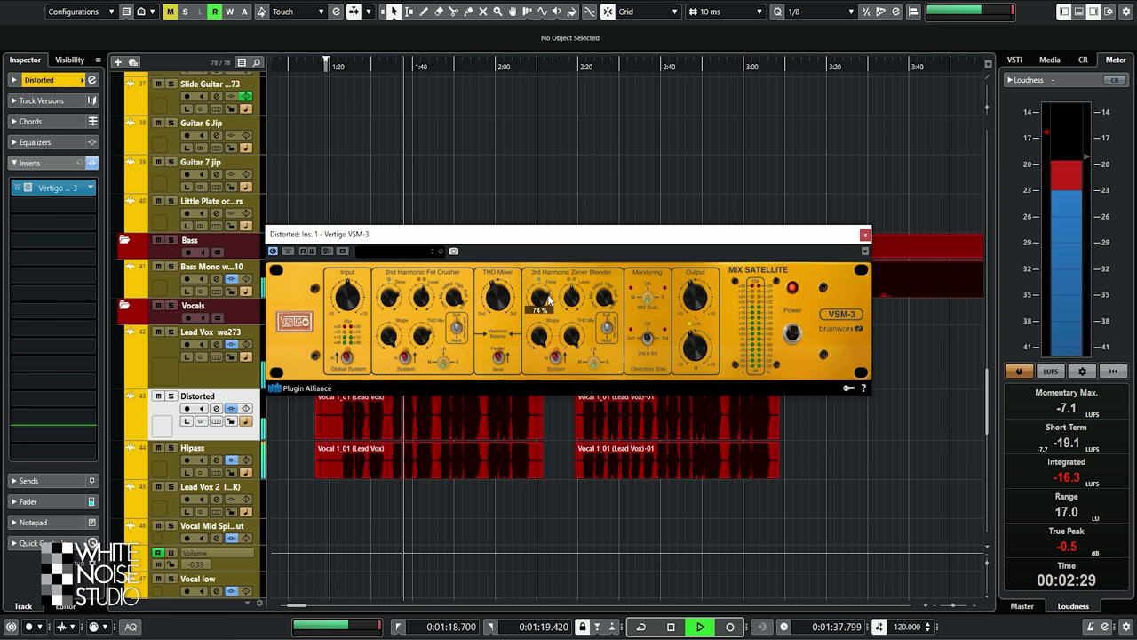
left_click(866, 236)
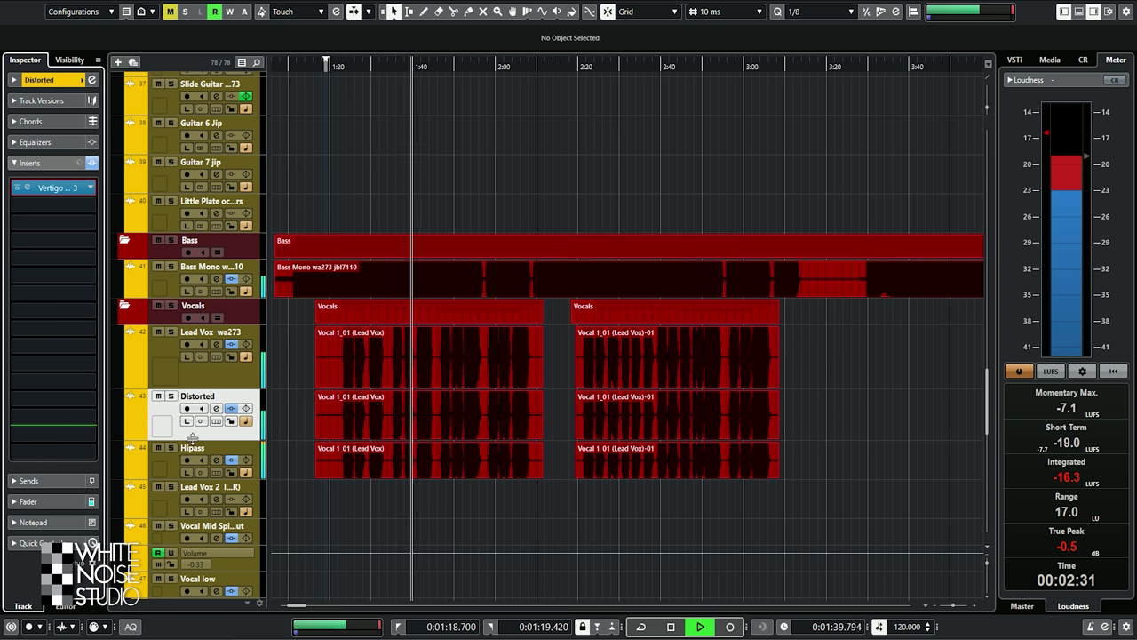
left_click(177, 458)
left_click(49, 189)
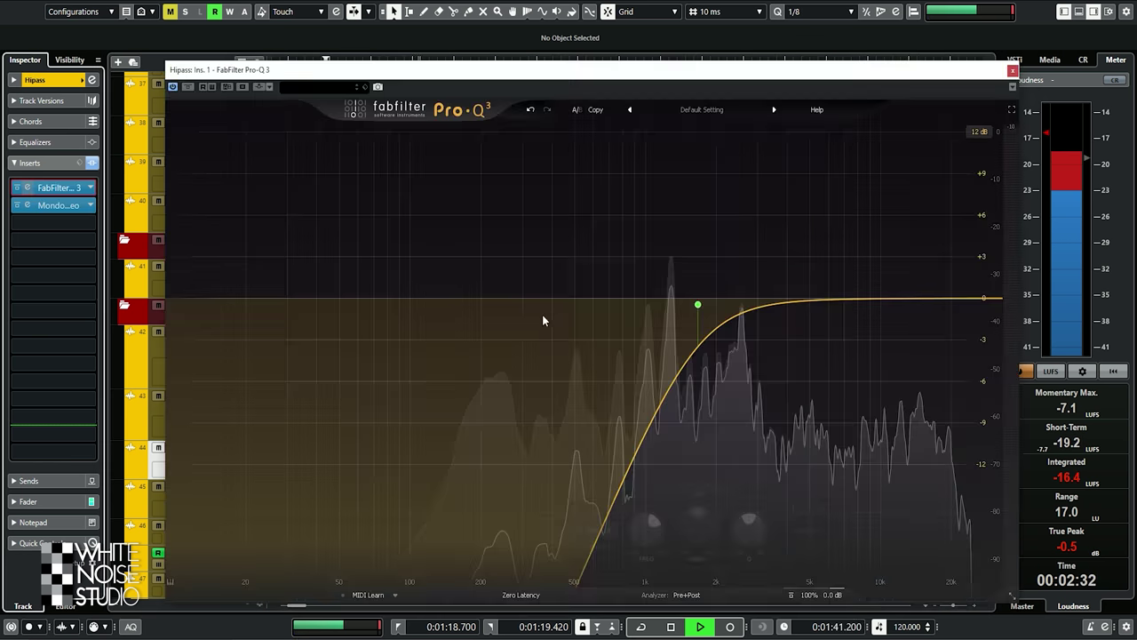
left_click_drag(697, 305, 717, 306)
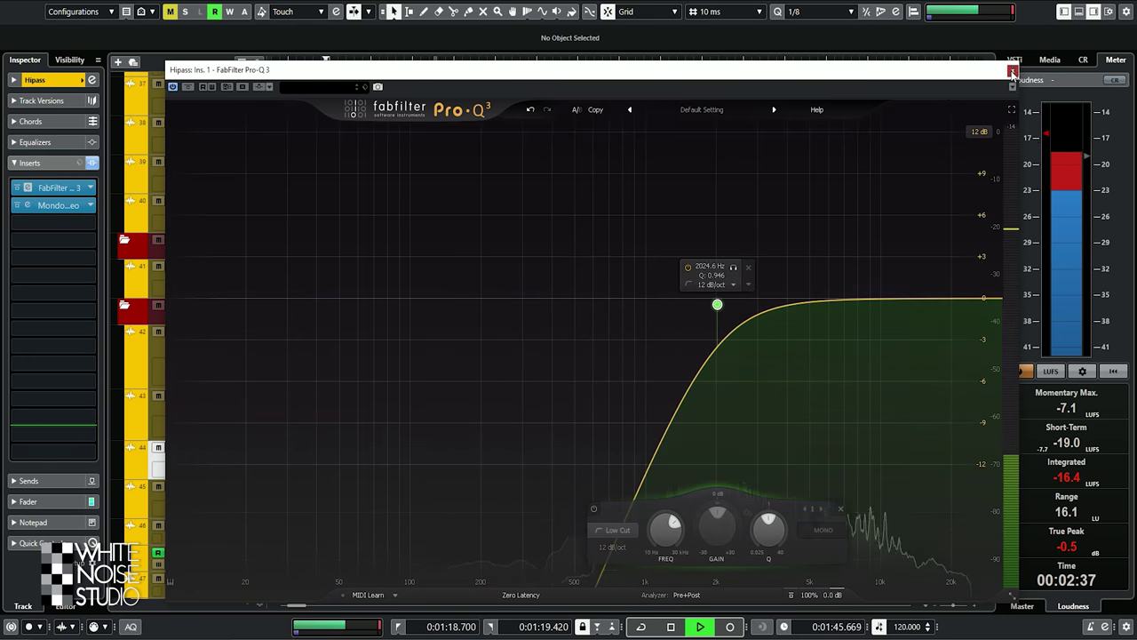
key("ctrl+w")
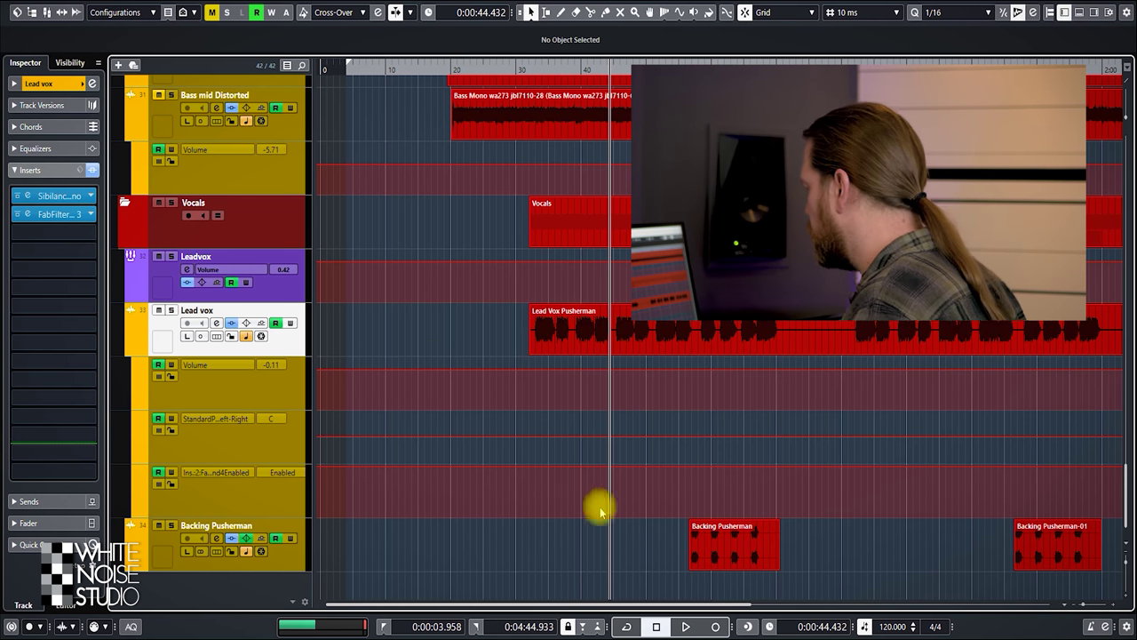
Set the play position near 56 s, zoom in, and play from Backing Pusherman
left_click(688, 62)
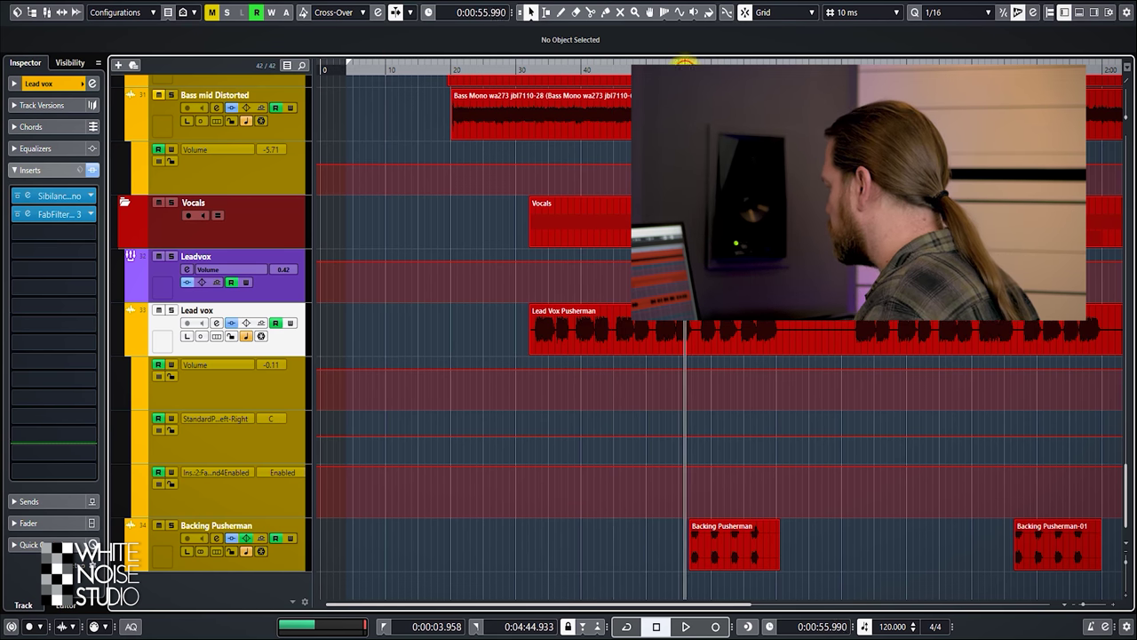
key("h")
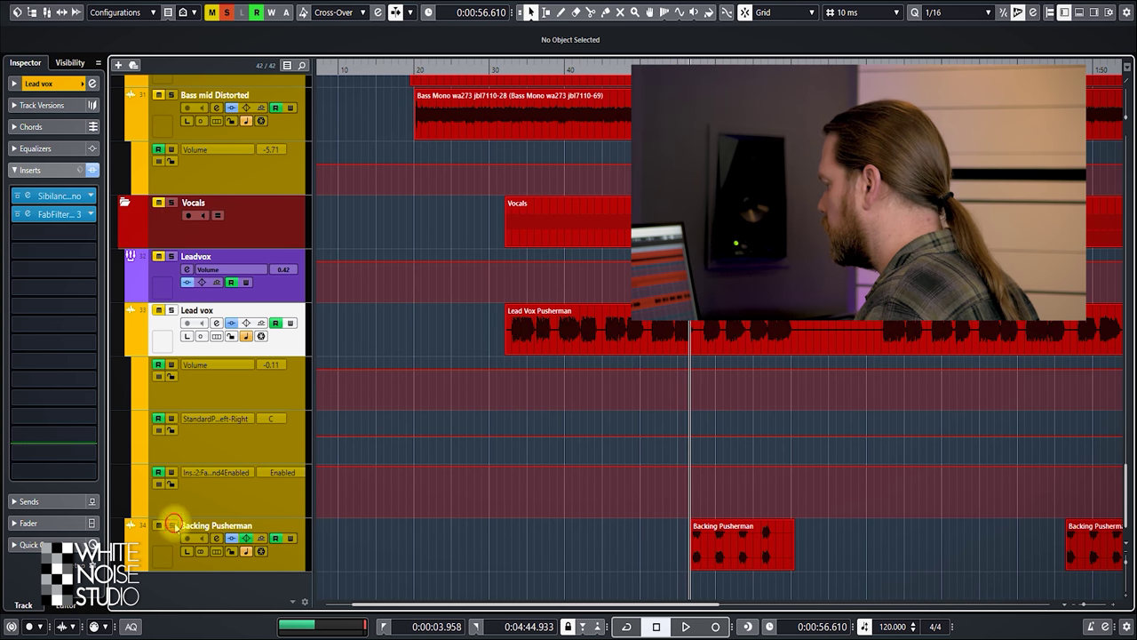
left_click(175, 525)
key("space")
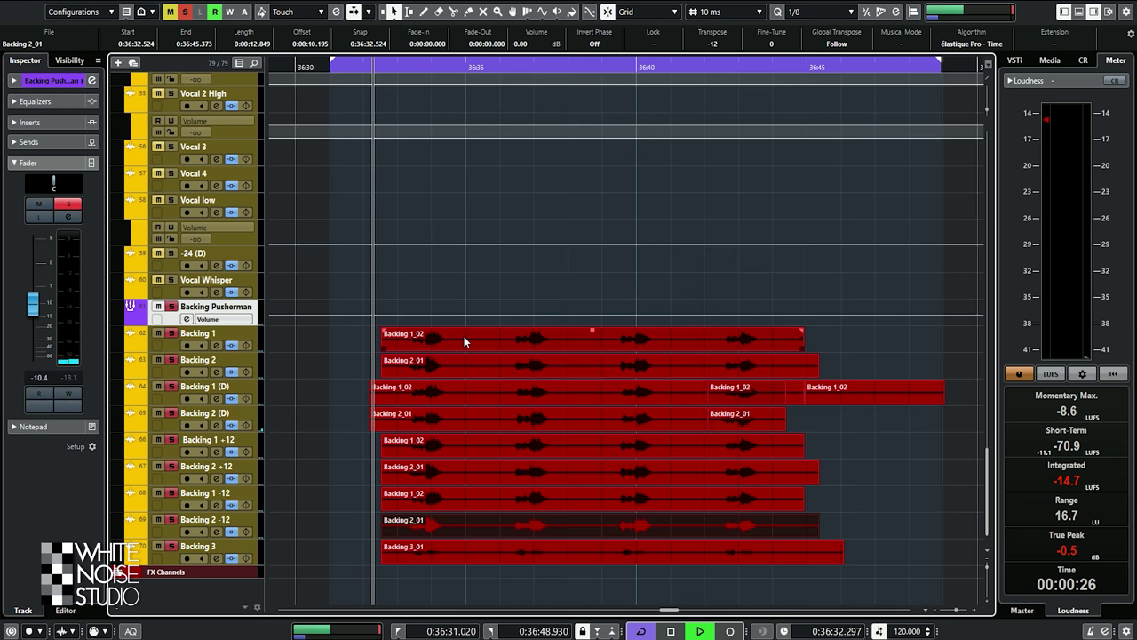
left_click(464, 336)
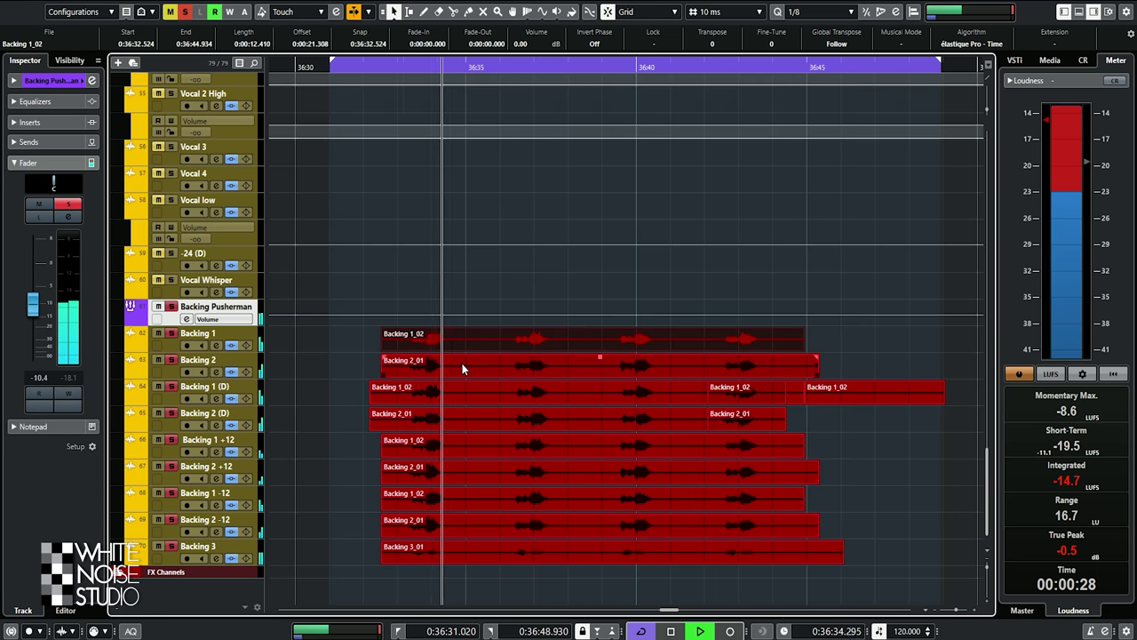
left_click(463, 366)
left_click(464, 391)
left_click(467, 417)
left_click(465, 440)
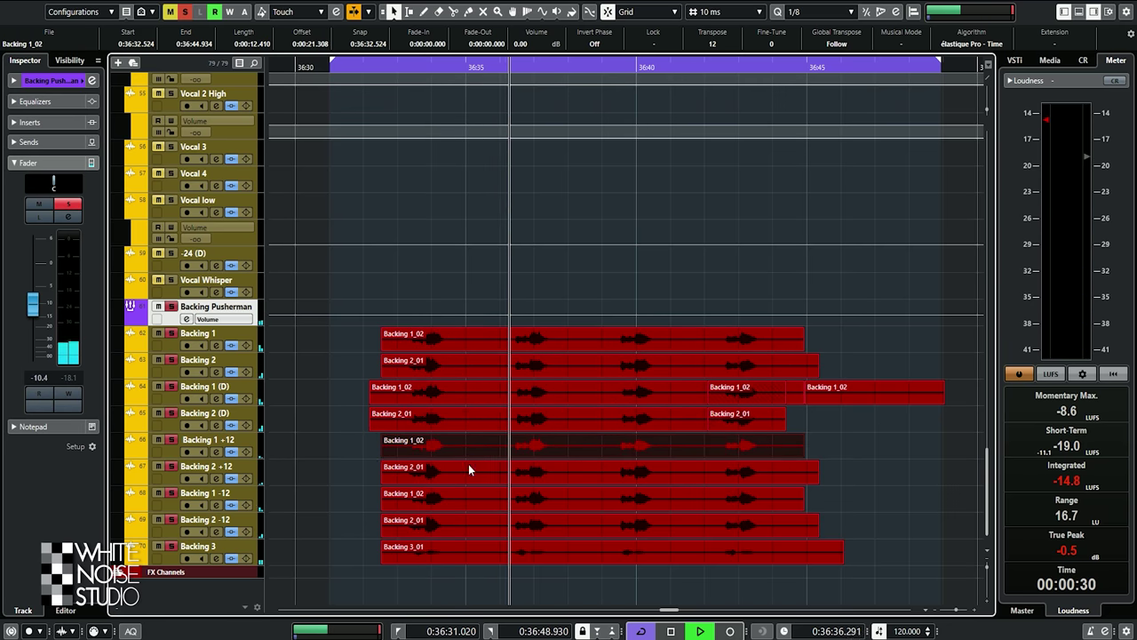
left_click(466, 473)
left_click(470, 500)
left_click(473, 526)
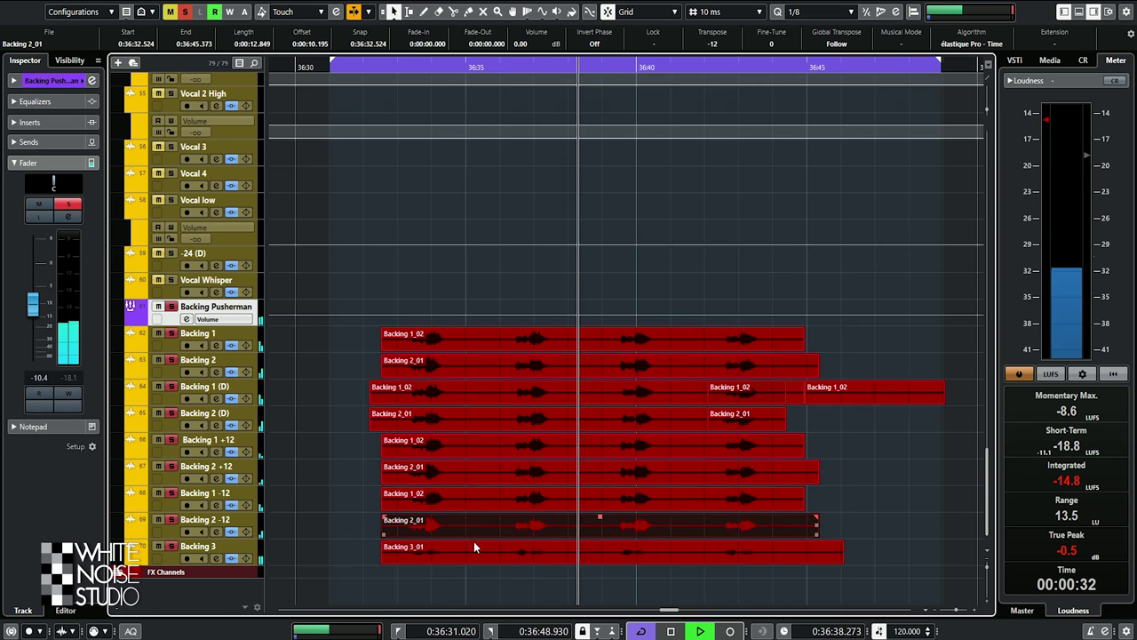
left_click(474, 552)
left_click(471, 340)
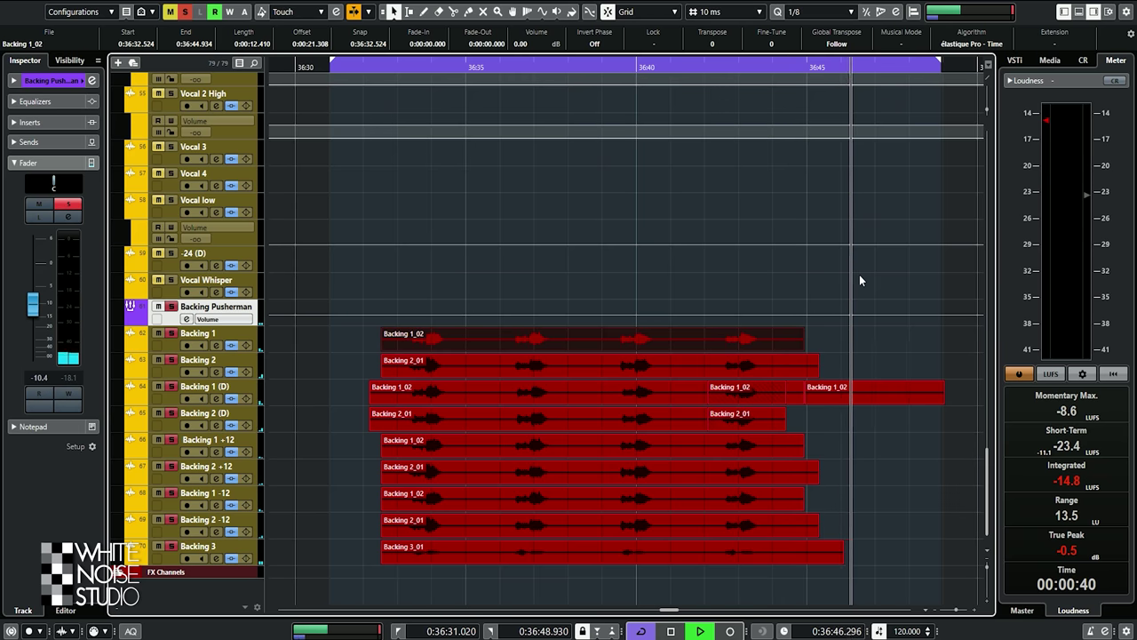
key("space")
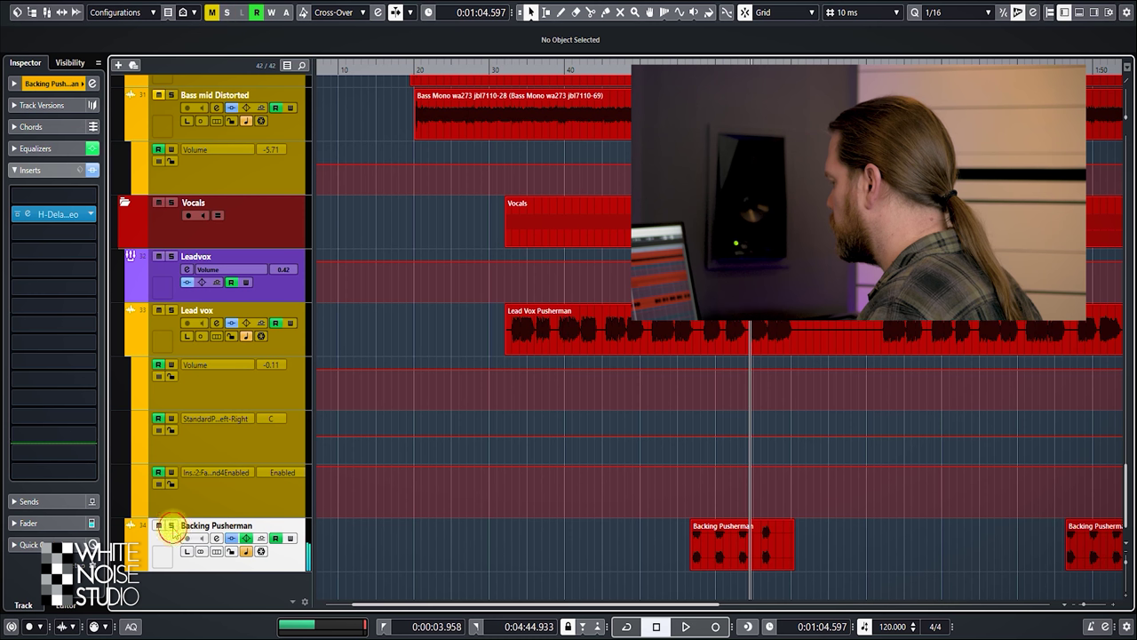
Replay the backing vocals, zoom the timeline out slightly, and stop near 1:00
key("space")
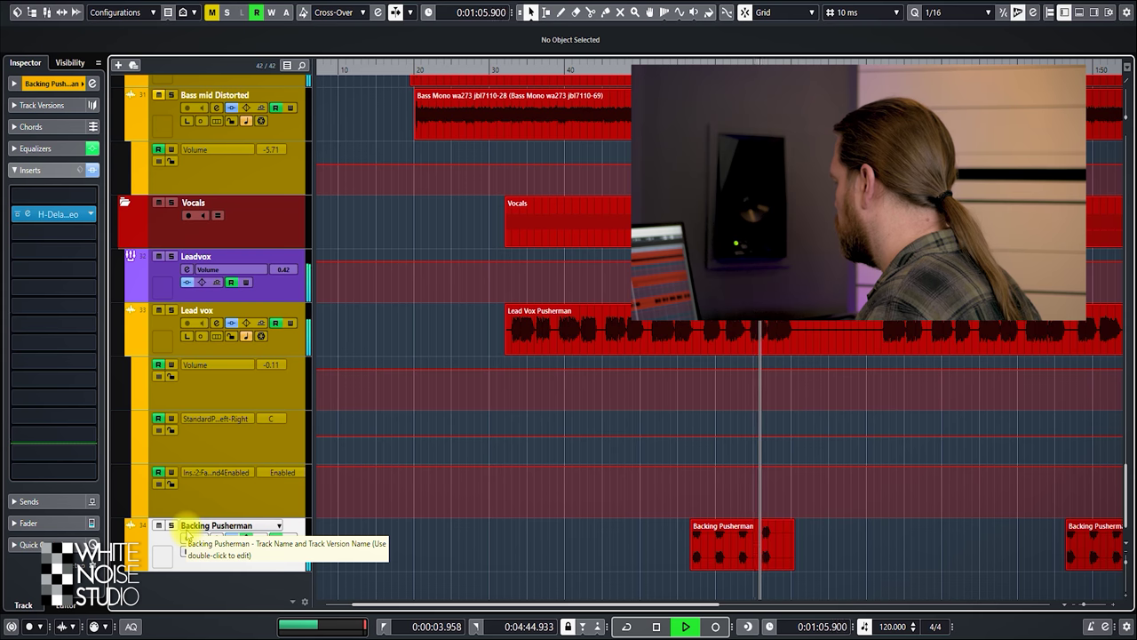
left_click_drag(677, 62, 682, 60)
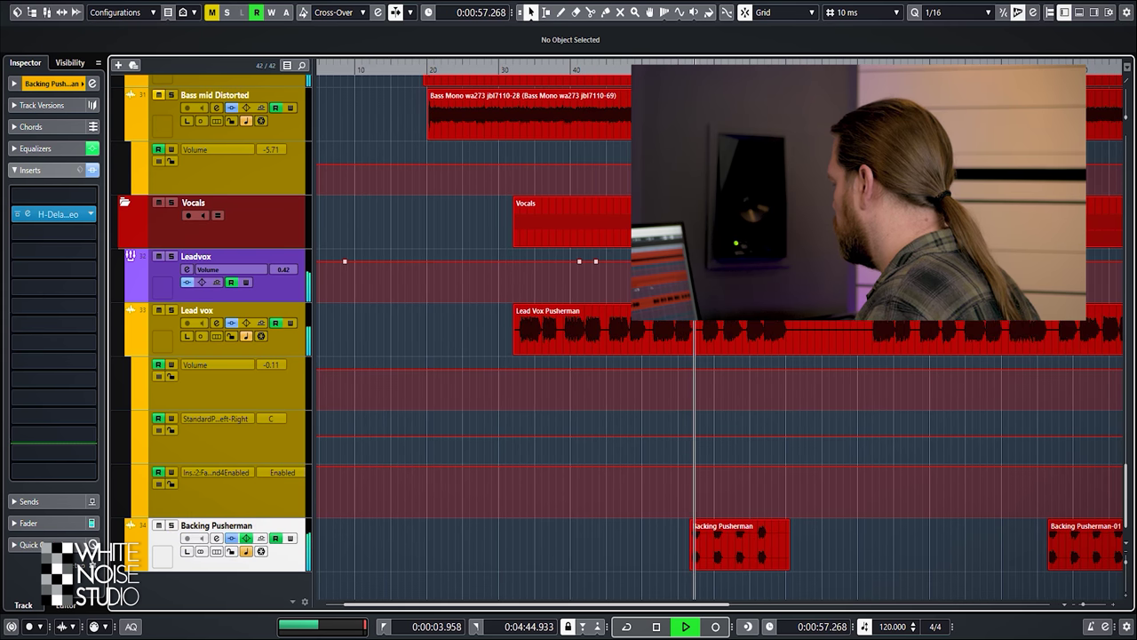
left_click(345, 408)
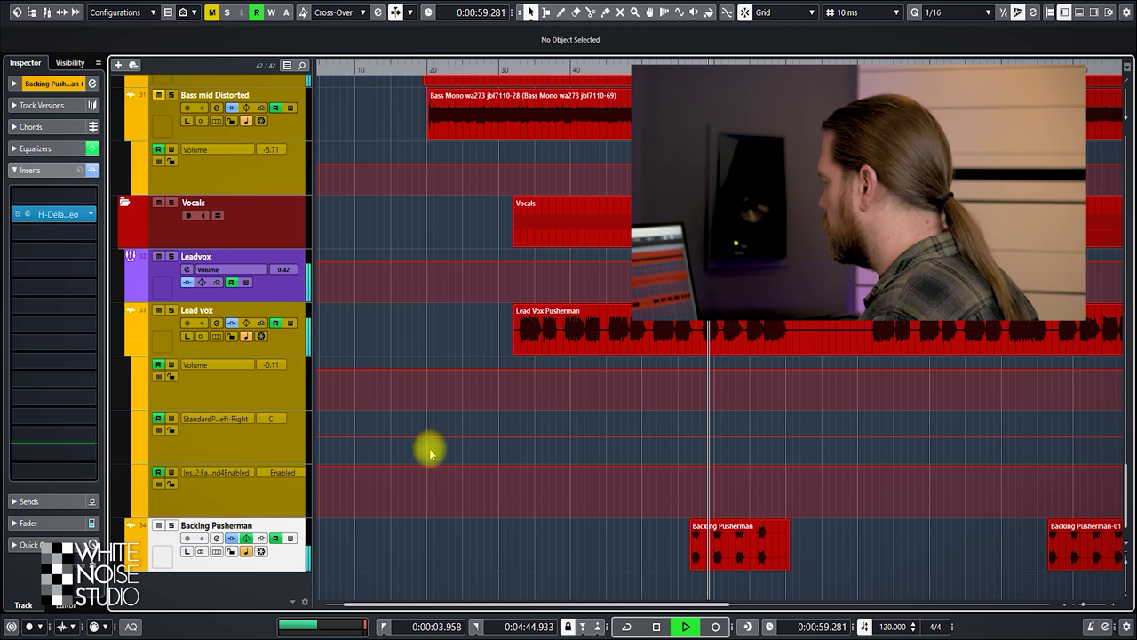
key("space")
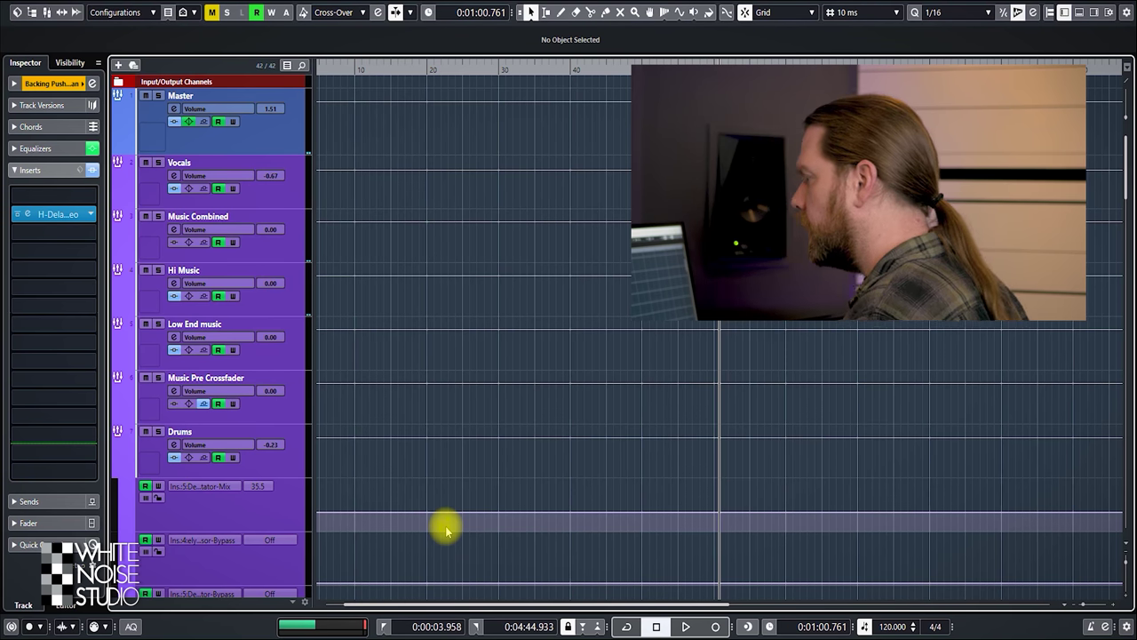
Show the Hi Music and Low End music buses' inserts in the Inspector
left_click(366, 308)
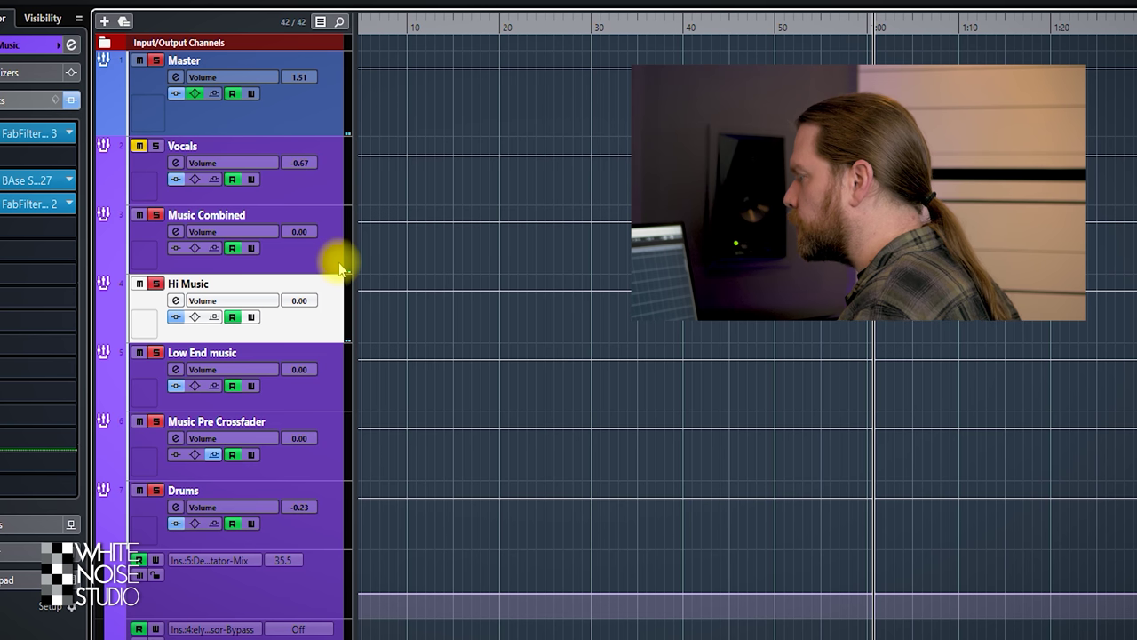
left_click(321, 400)
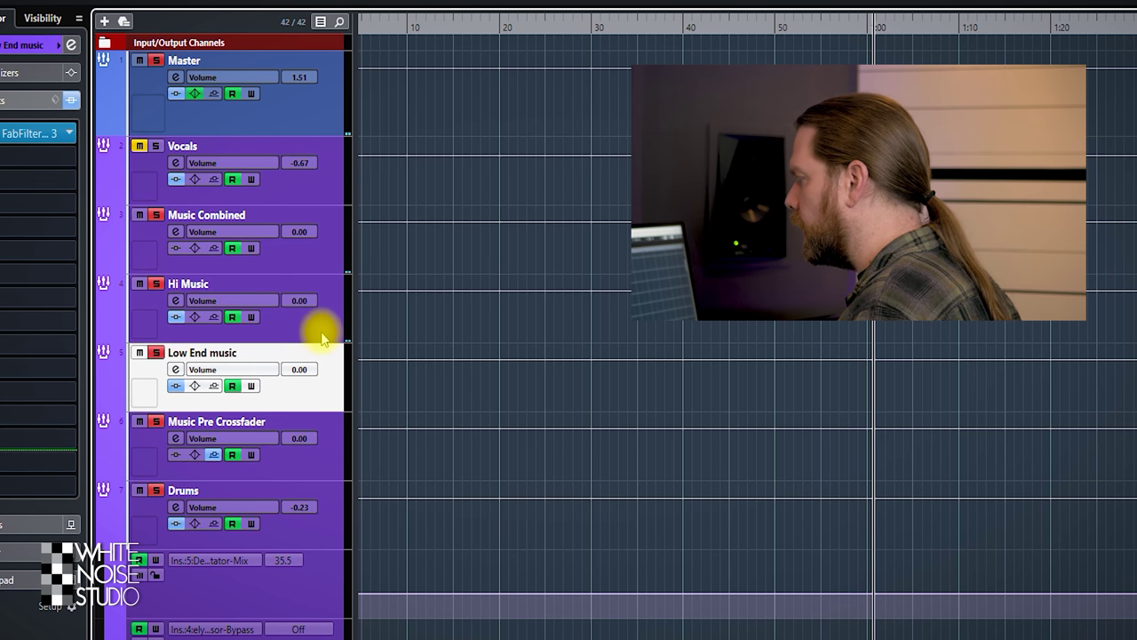
left_click(324, 325)
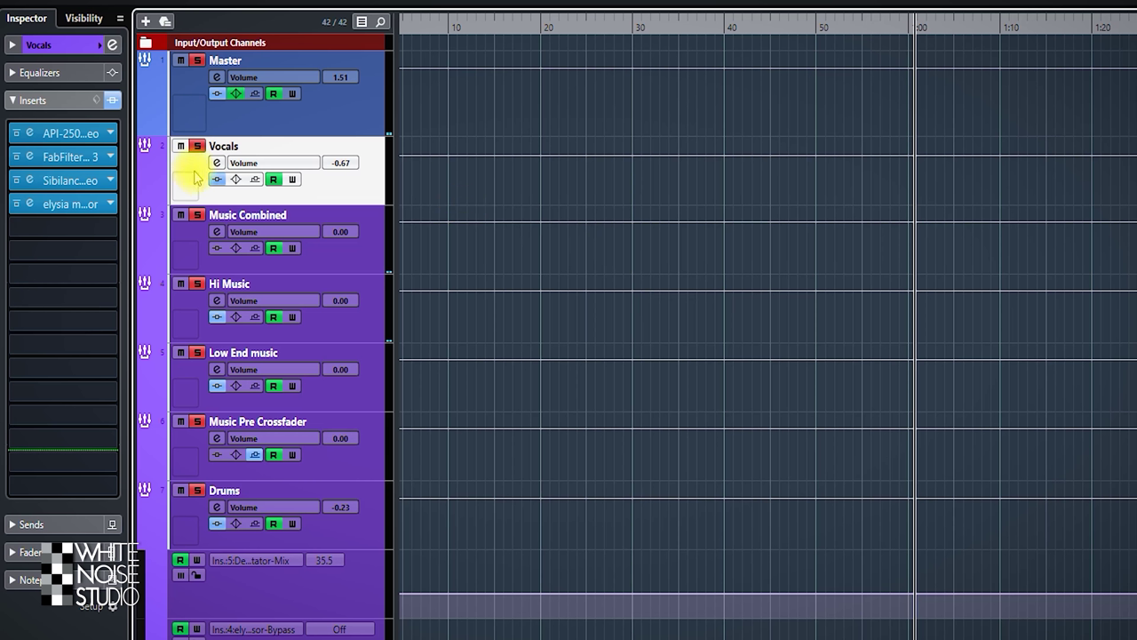
left_click(27, 134)
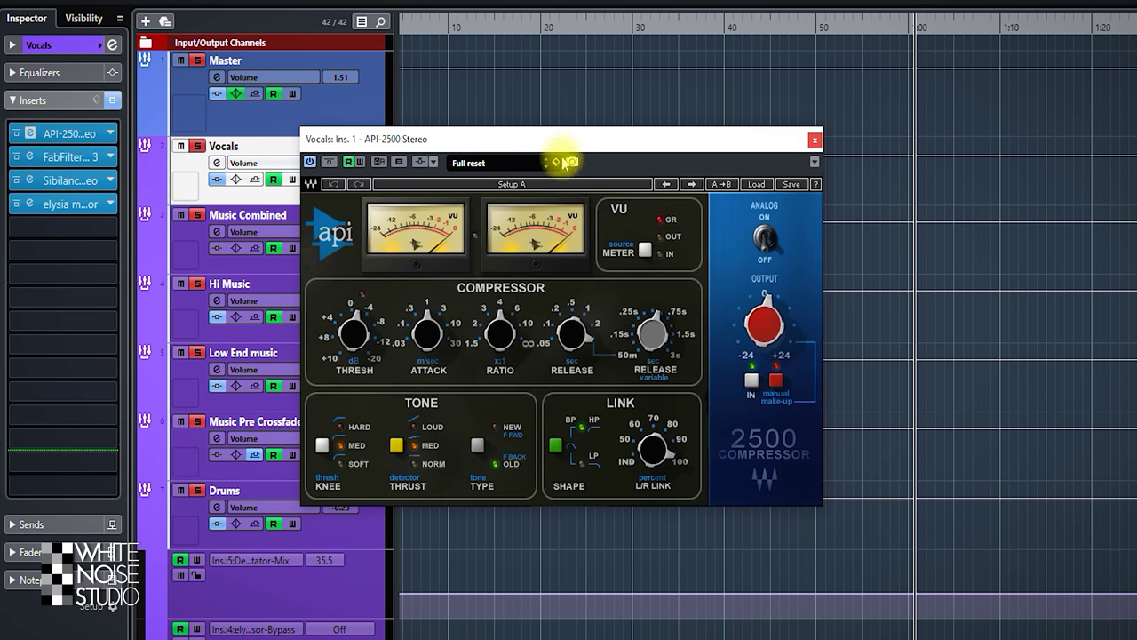
left_click_drag(566, 138, 677, 112)
left_click(38, 163)
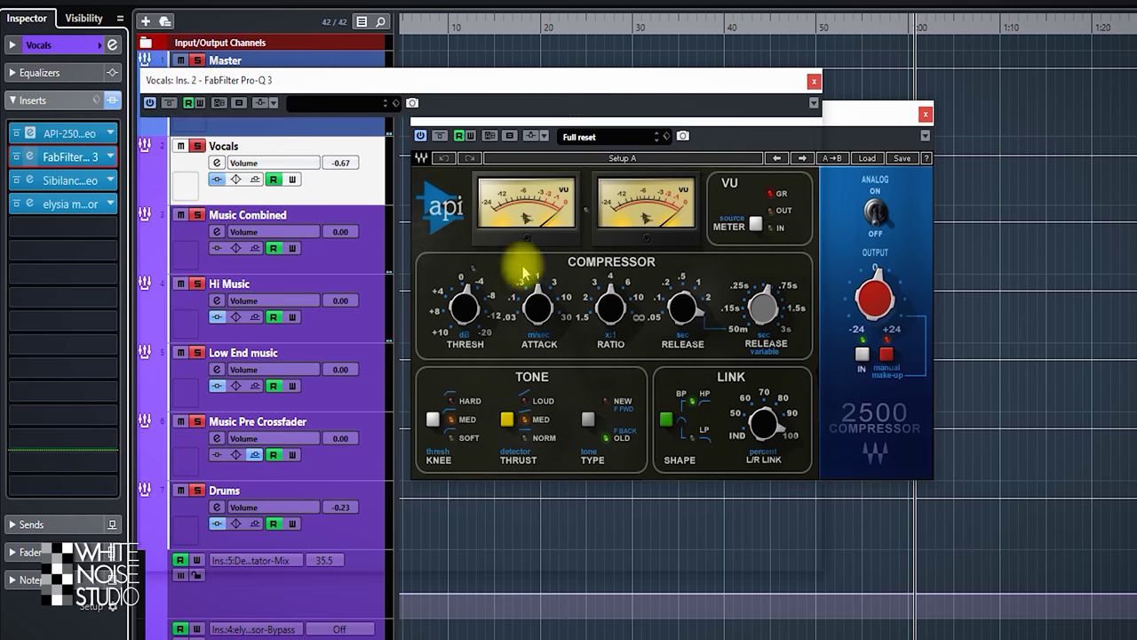
left_click_drag(672, 80, 868, 70)
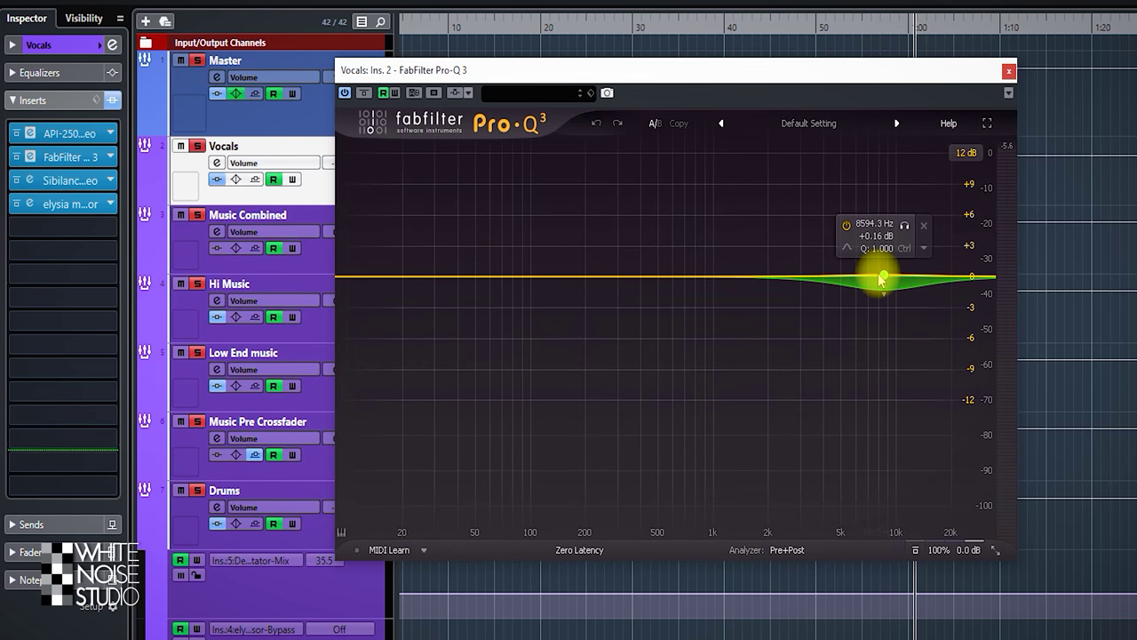
left_click(37, 181)
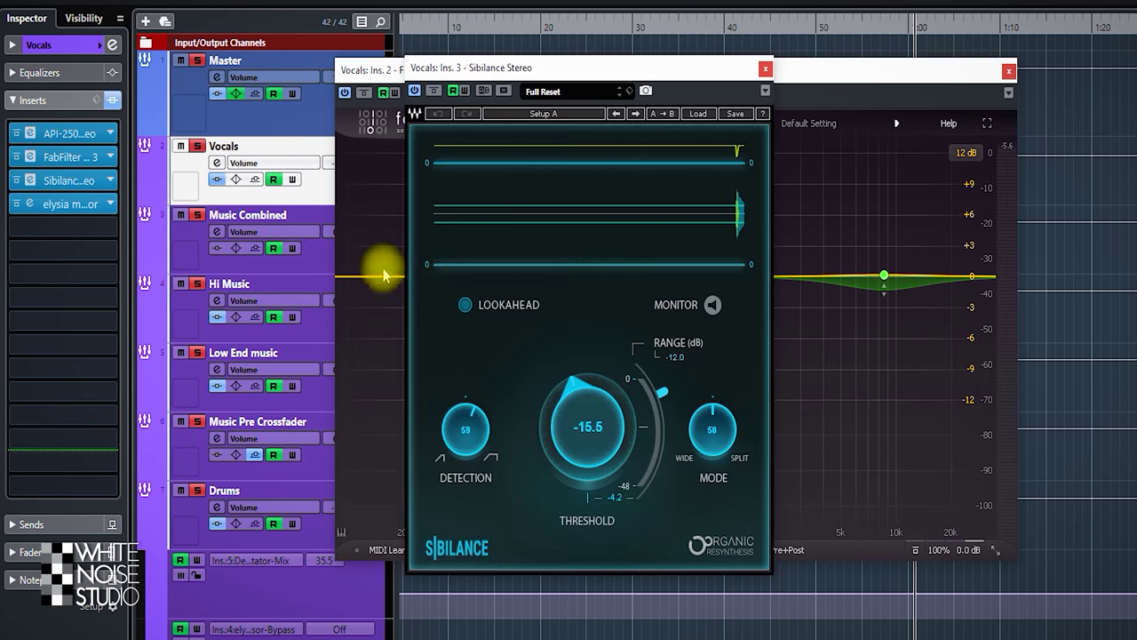
left_click(29, 206)
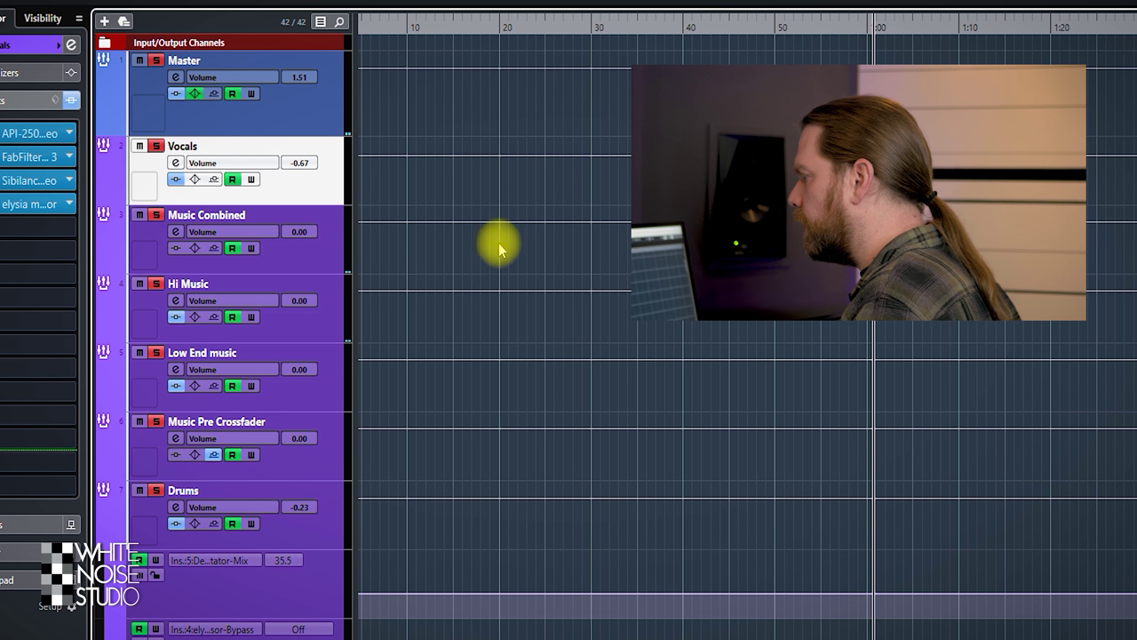
Select Music Combined, then the Master bus to show its C4 Stereo, MSED and FabFilter chain
left_click(307, 263)
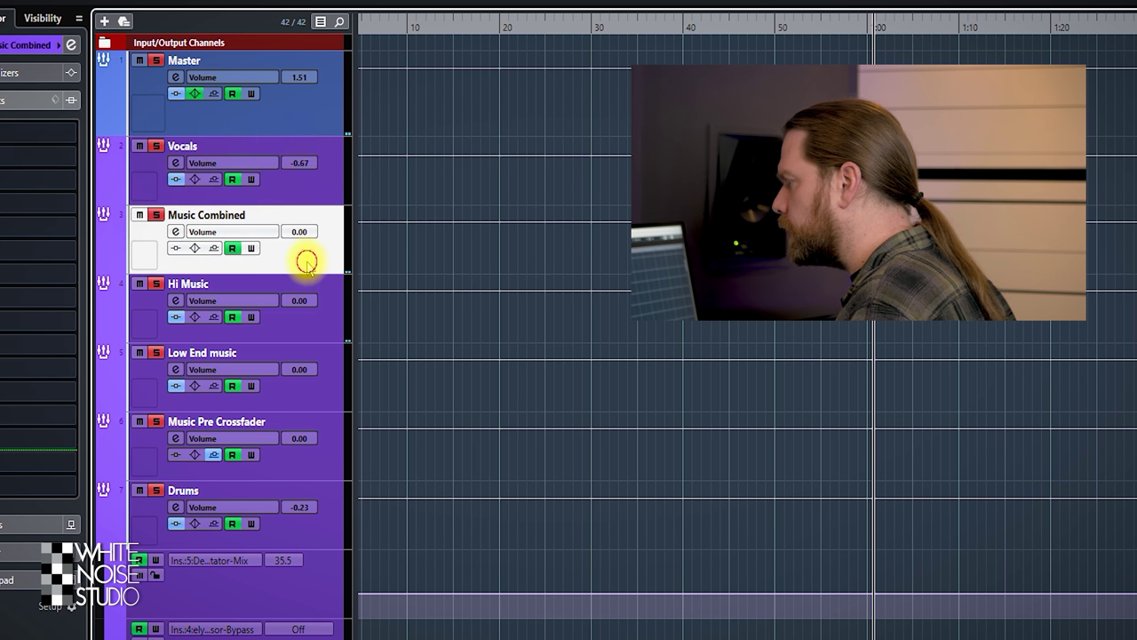
left_click(298, 112)
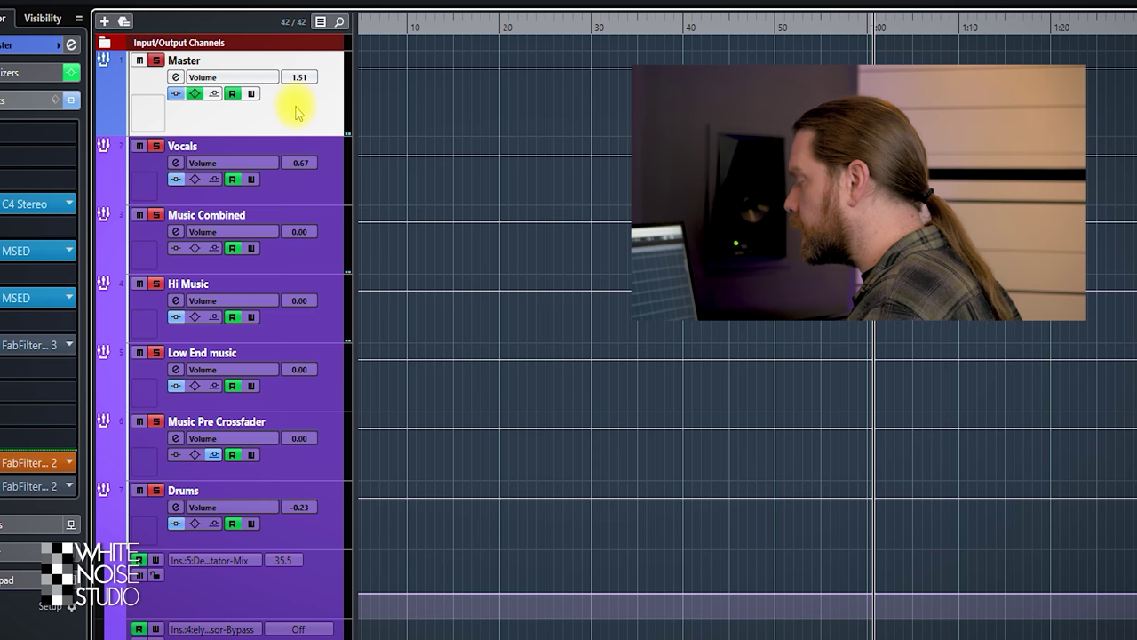